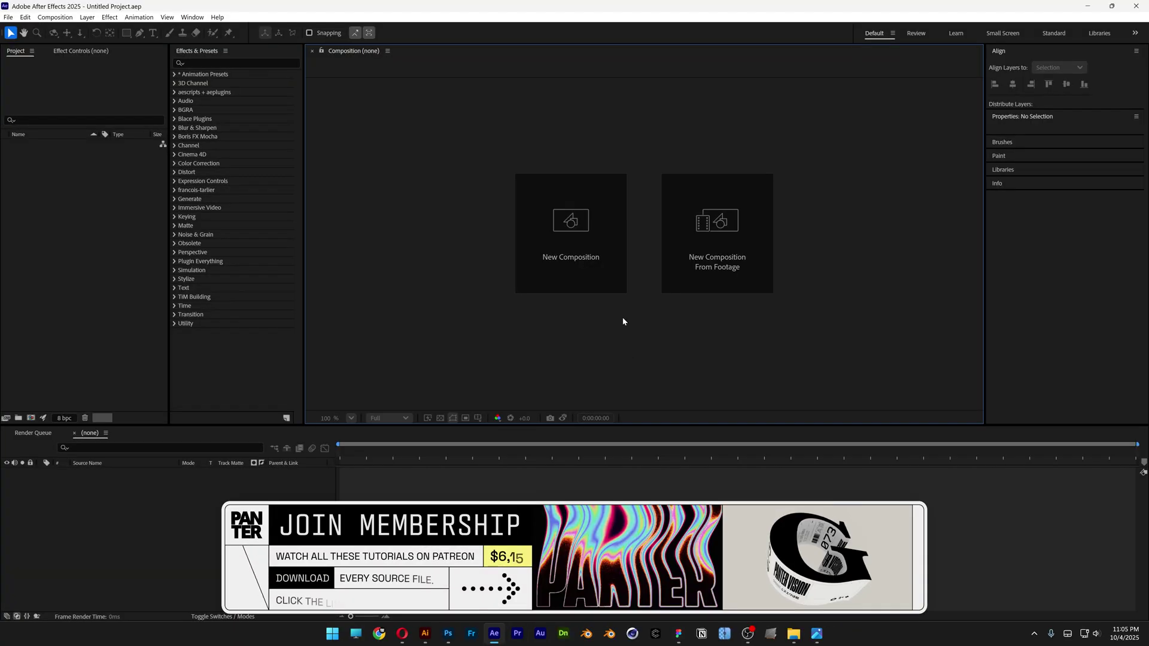
Step: Set up a composition named Stencil with the HD 1920x1080 29.97 fps preset and ten-second duration
click(615, 267)
click(568, 233)
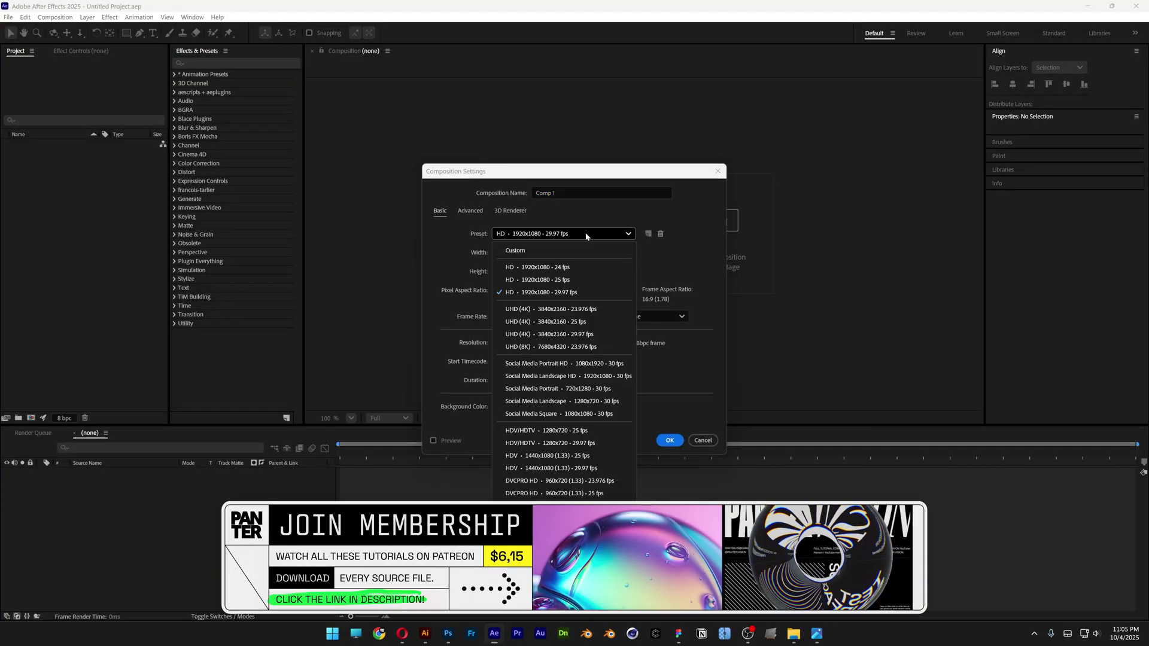
click(580, 291)
double_click(575, 193)
text(Stencil)
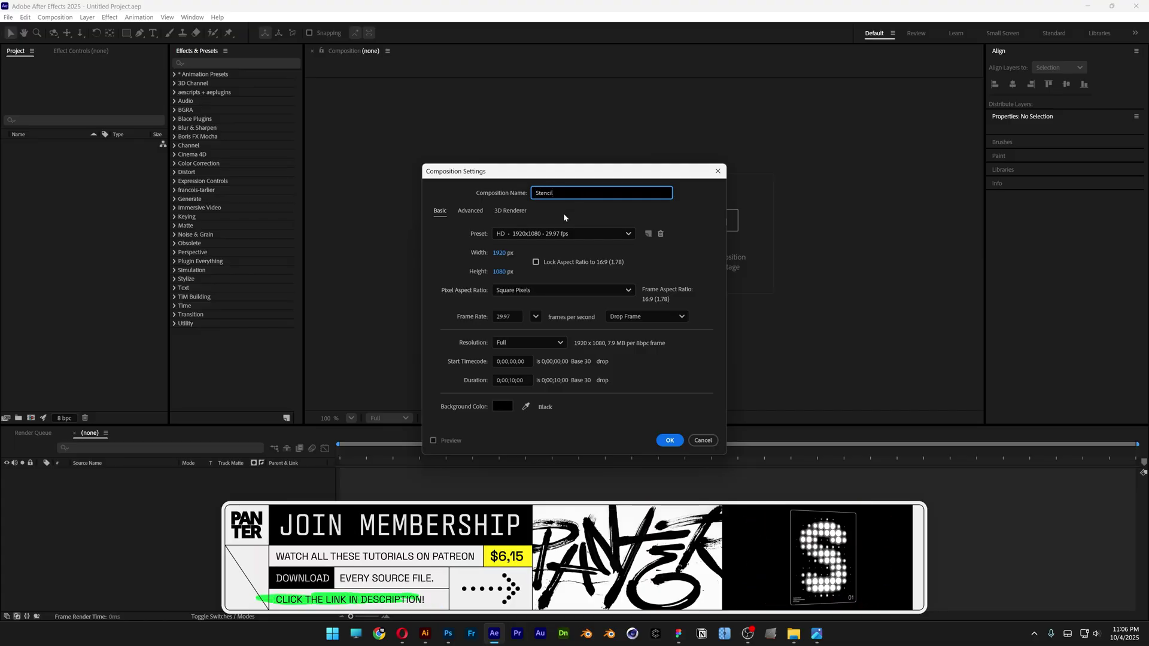
click(511, 380)
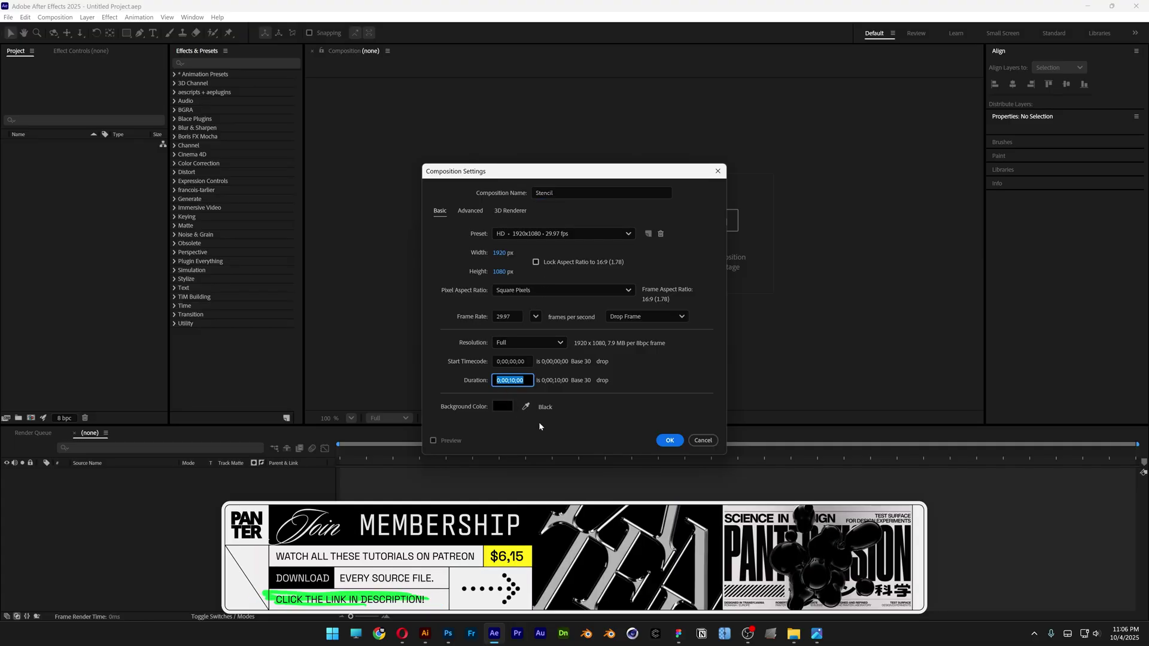
Step: Create the Stencil comp, add the ski-mask clip, and fit it to the comp frame
click(670, 440)
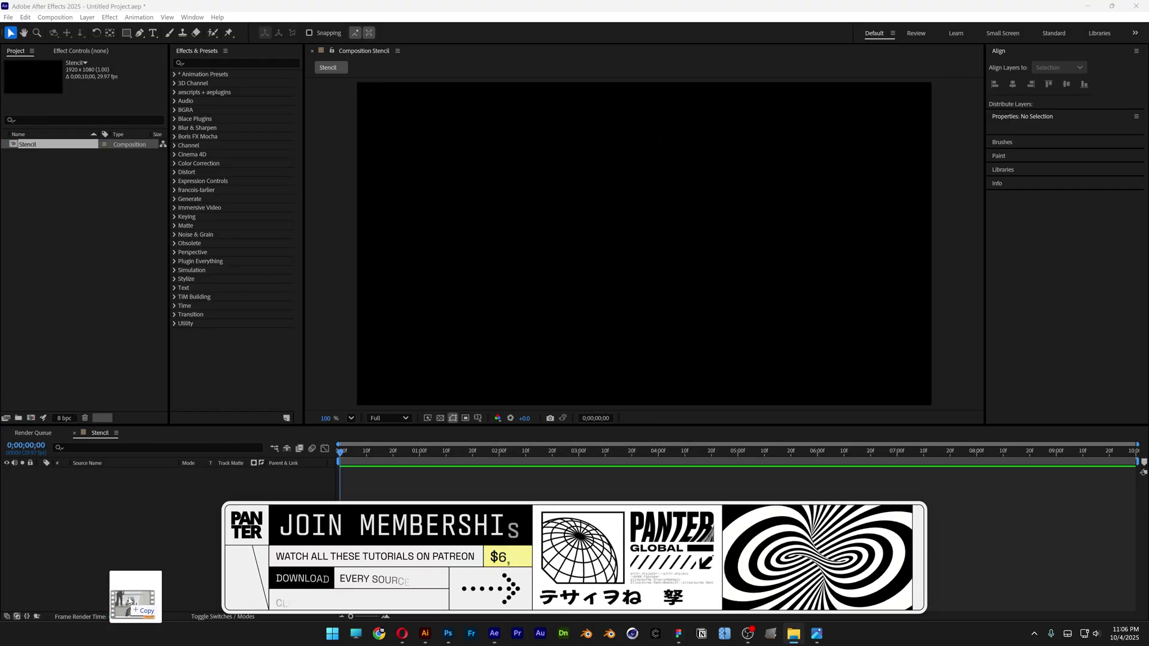
drag(128, 602, 143, 539)
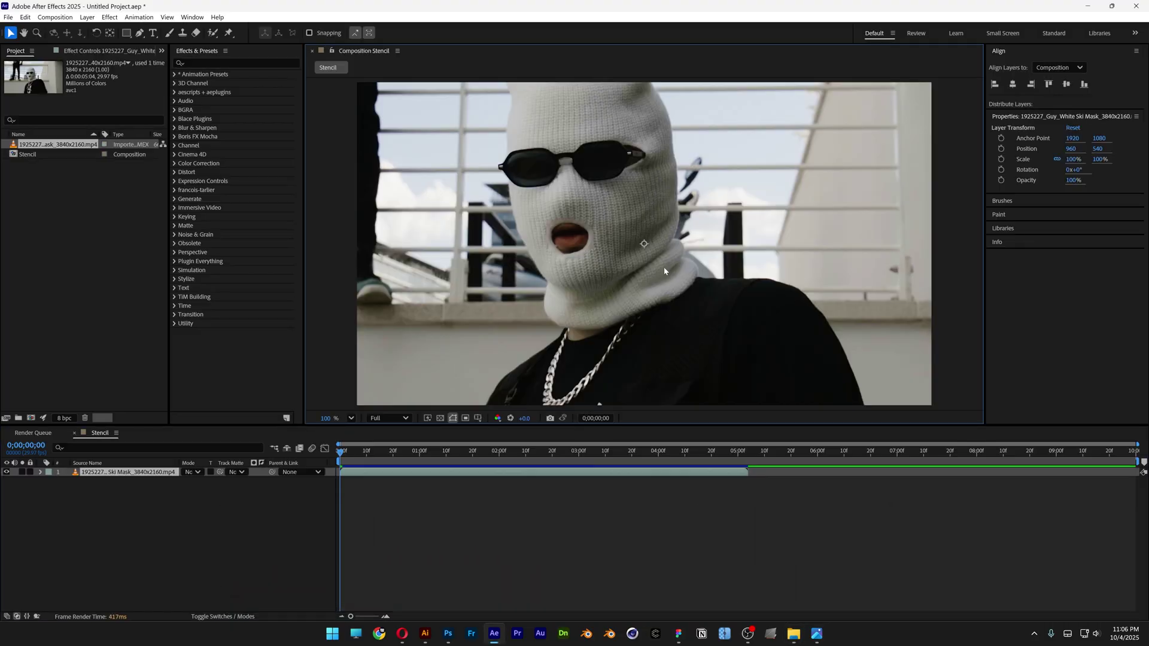
right_click(582, 223)
mouse_move(640, 272)
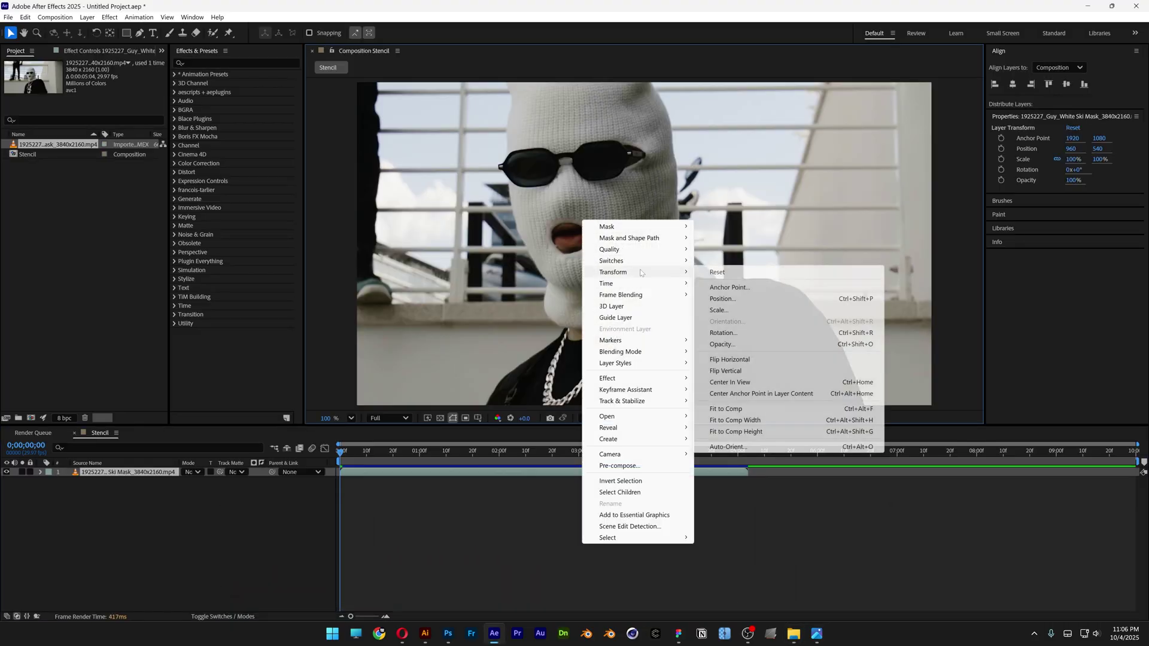
click(752, 411)
Step: Add a new adjustment layer above the clip and begin renaming it
right_click(183, 537)
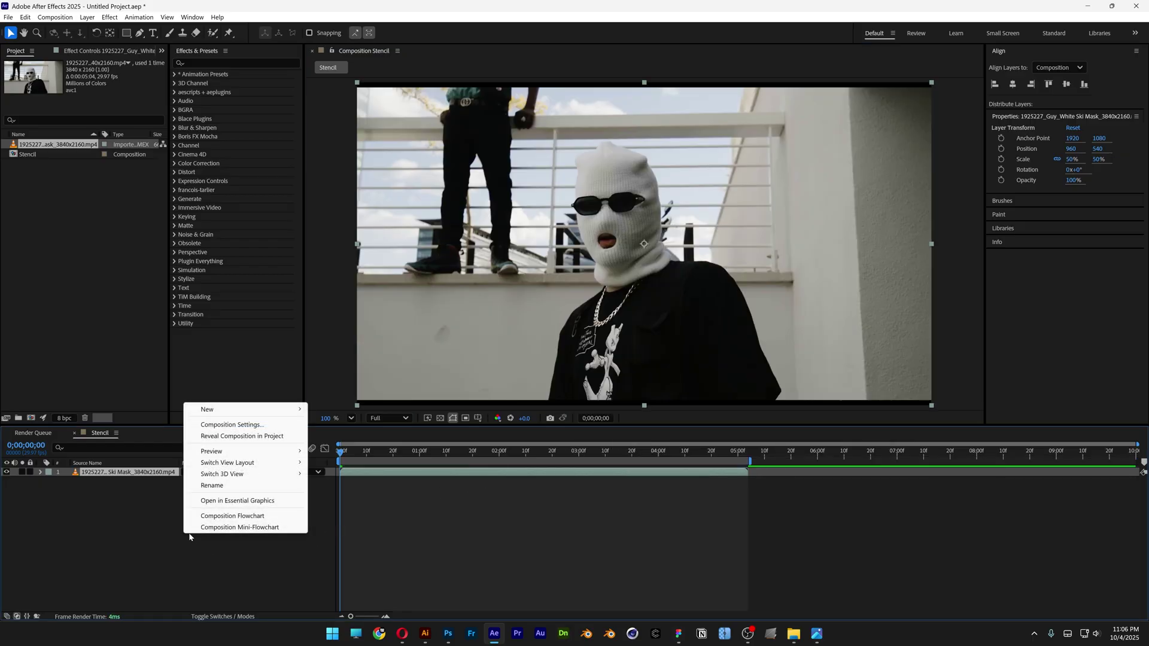
mouse_move(297, 409)
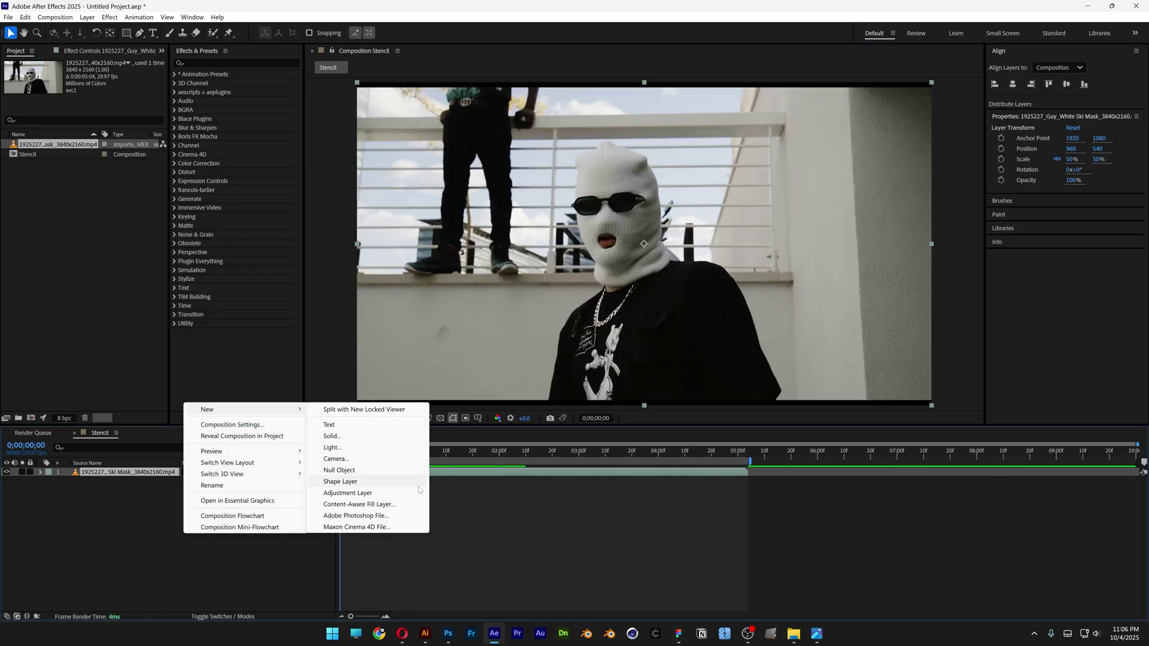
click(386, 496)
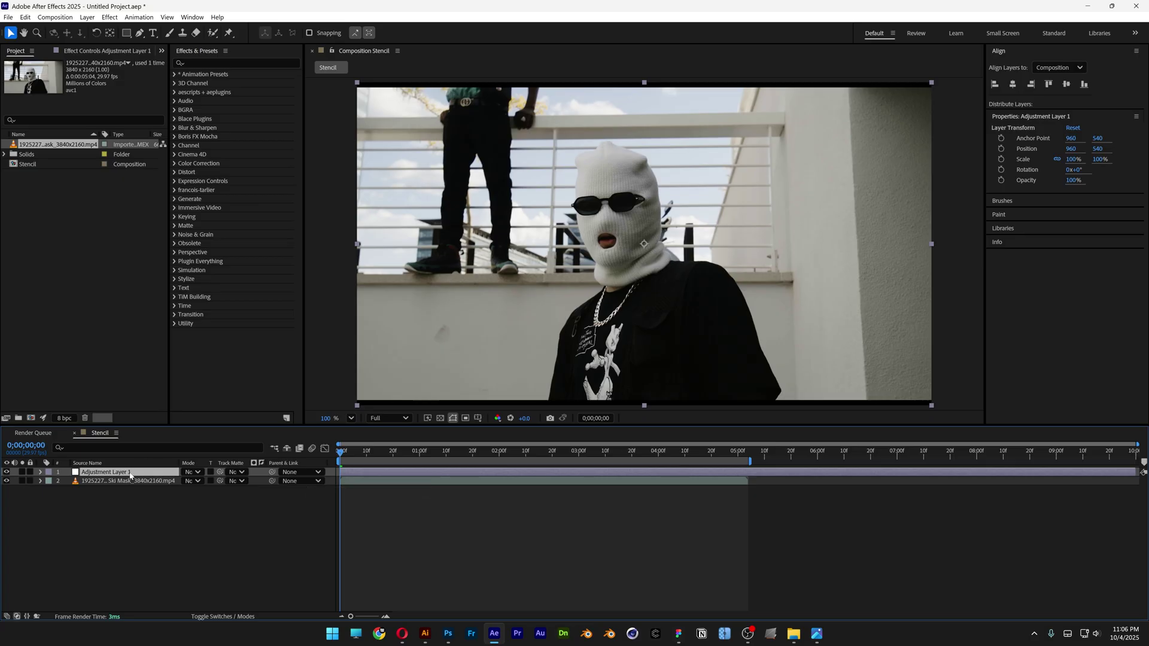
right_click(155, 469)
click(167, 443)
Step: Name the adjustment layer FX and apply the Posterize effect to it
text(FX)
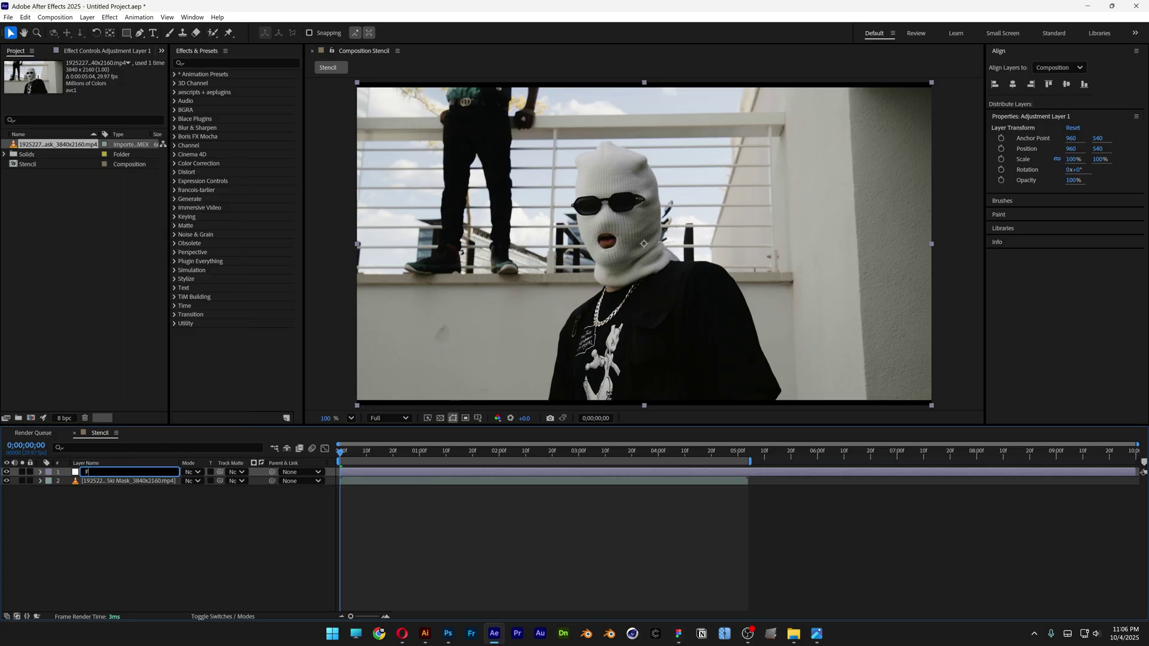
key(Return)
click(212, 64)
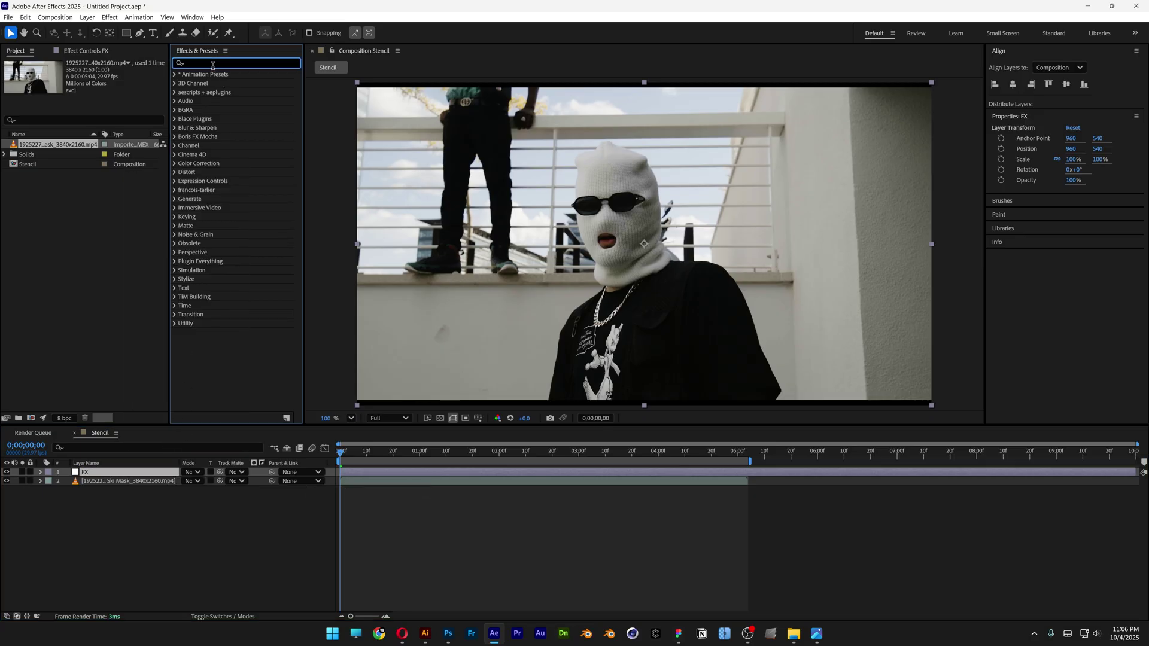
text(posterize)
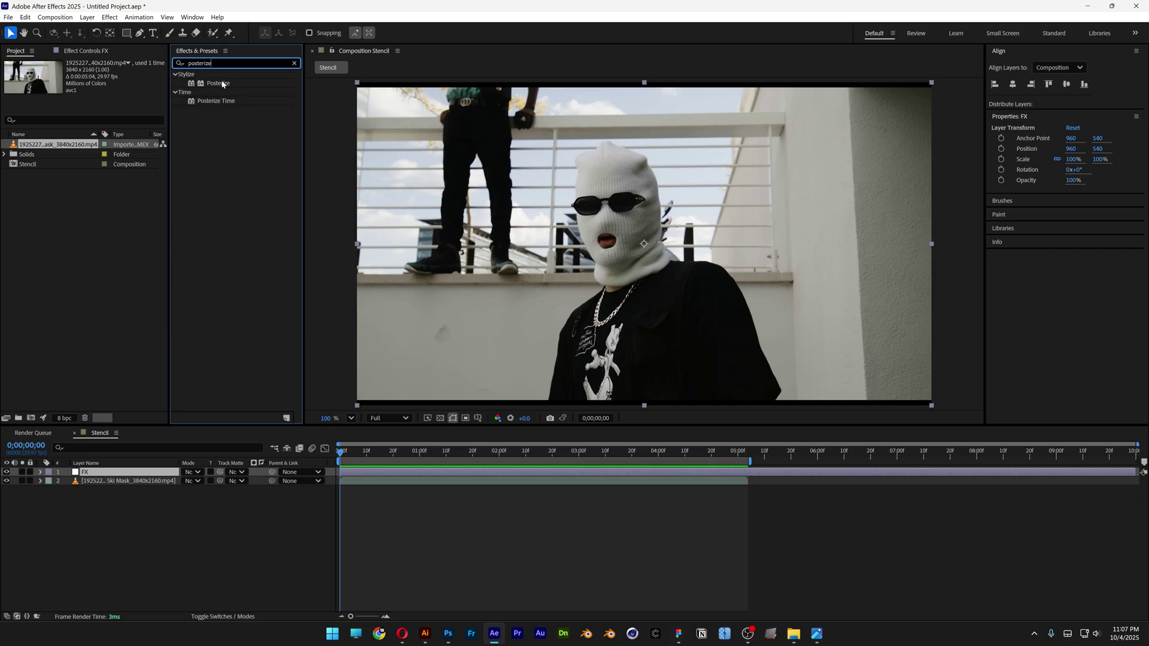
drag(219, 84, 132, 474)
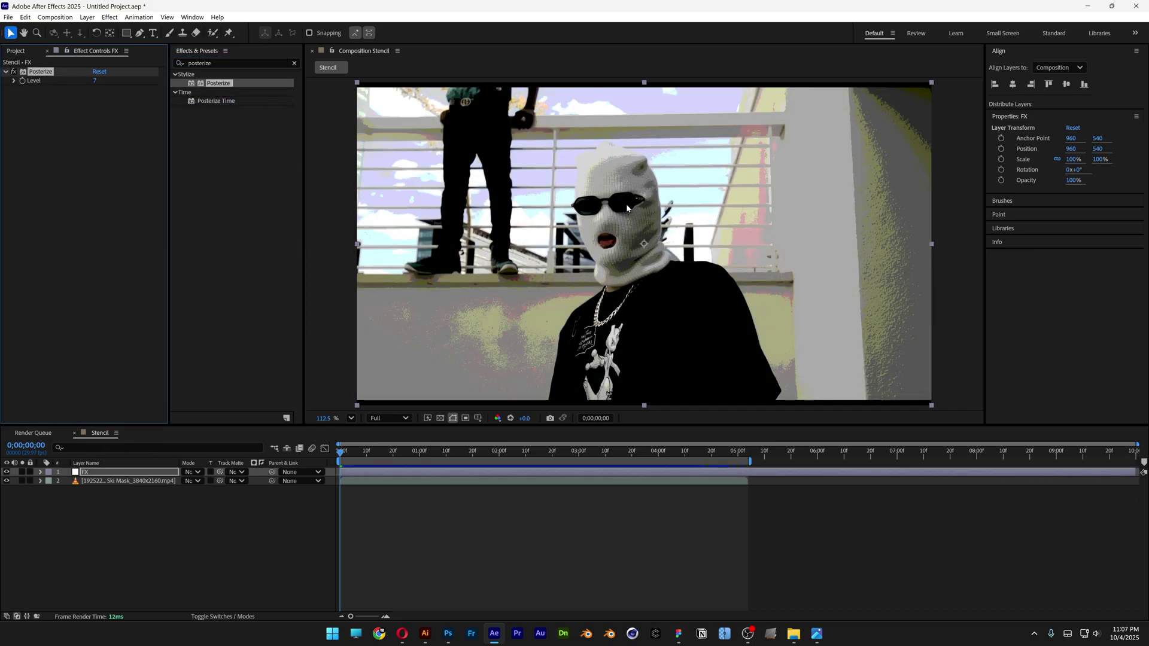
Step: Set the Posterize Level to 3 and fit the whole frame back into view
scroll(627, 208, up, 2)
scroll(612, 199, up, 1)
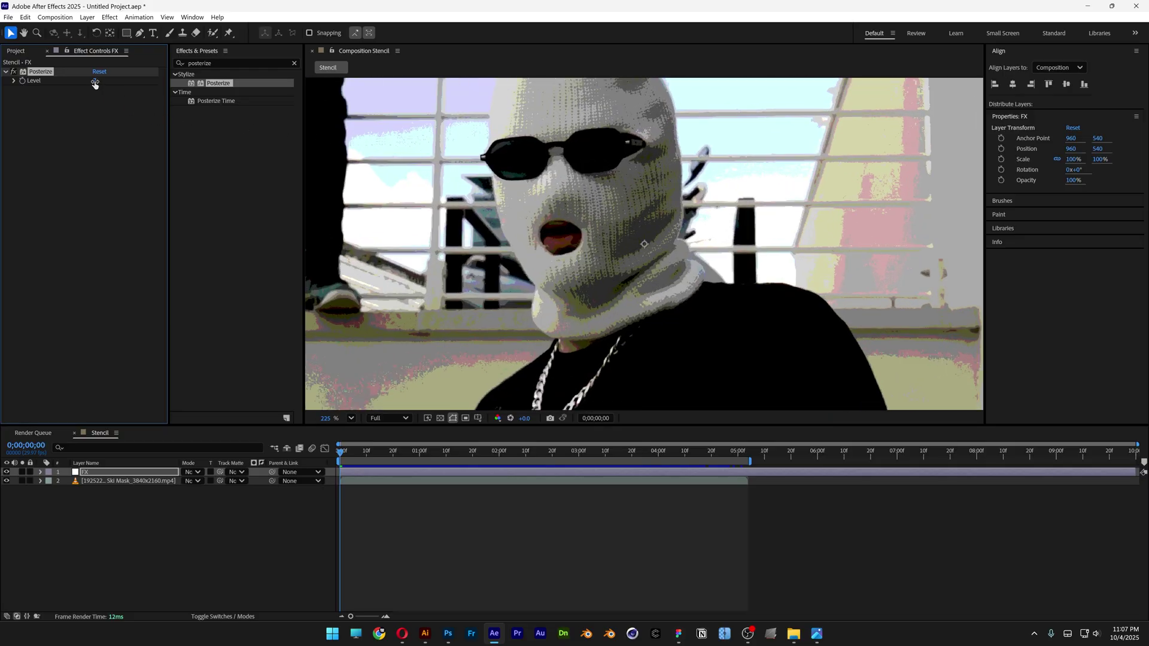
drag(95, 81, 91, 81)
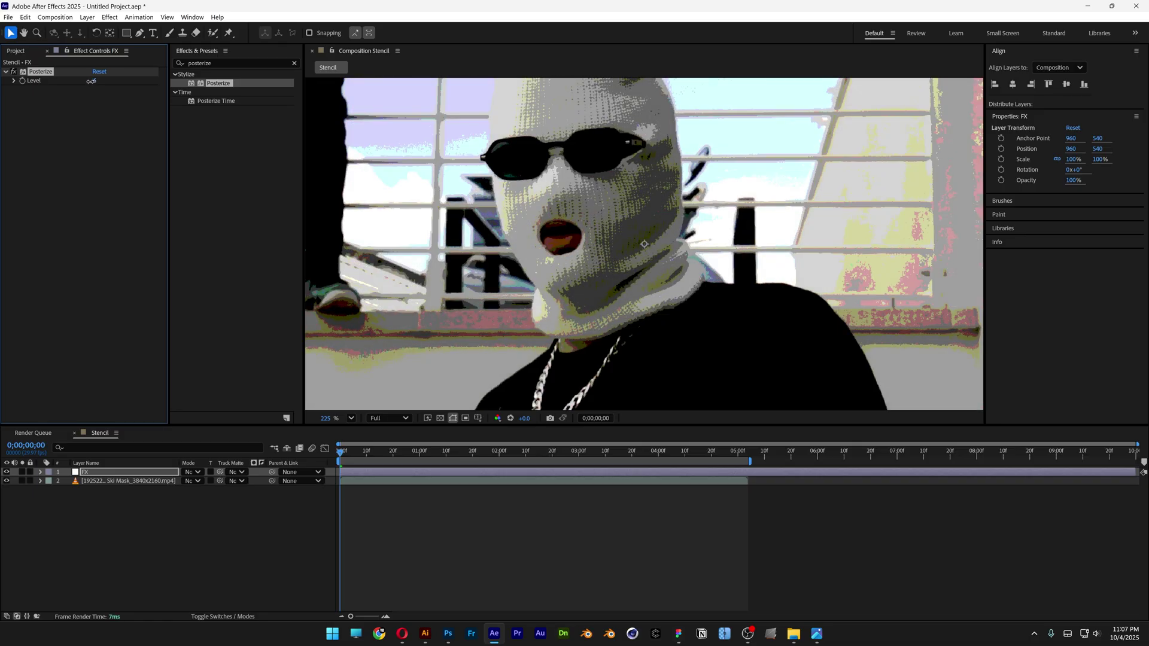
click(93, 80)
text(3)
key(Return)
key(shift+/)
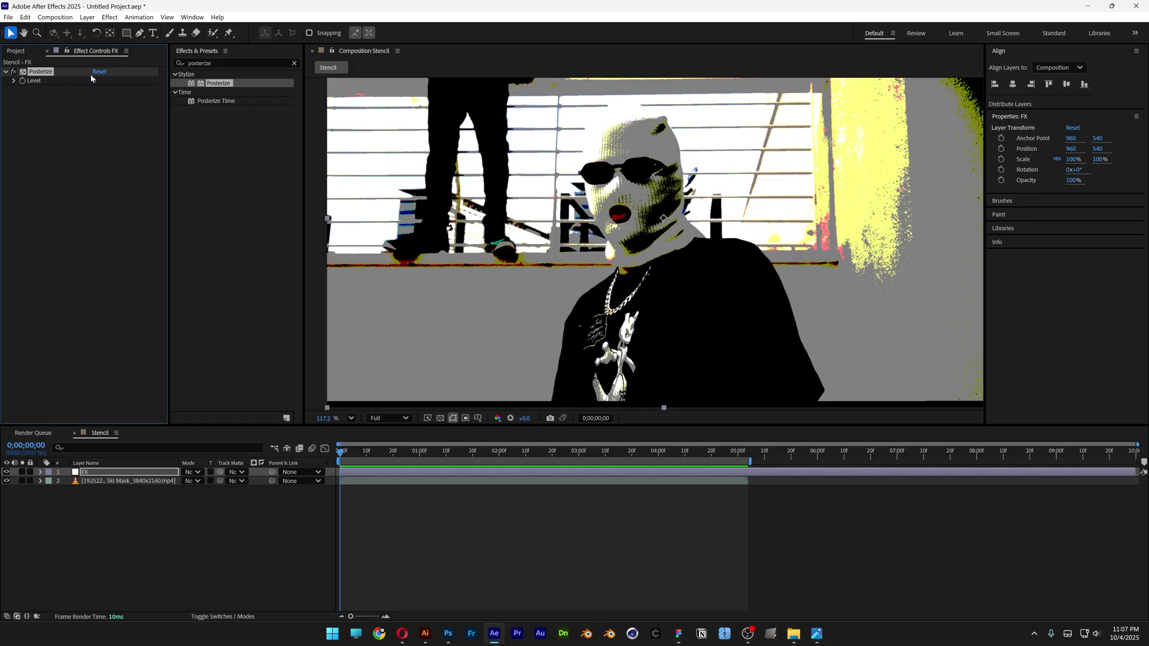
click(222, 64)
Step: Apply CC Toner to the FX layer and switch its Tones mode to Pentone
double_click(229, 64)
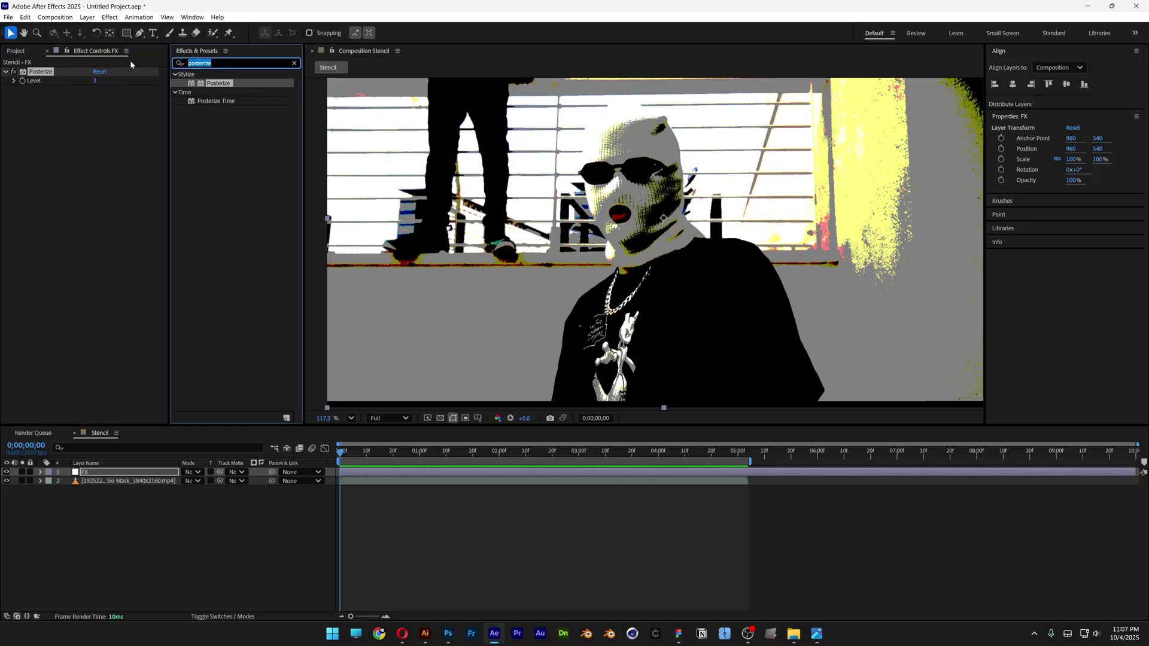
text(cc toner)
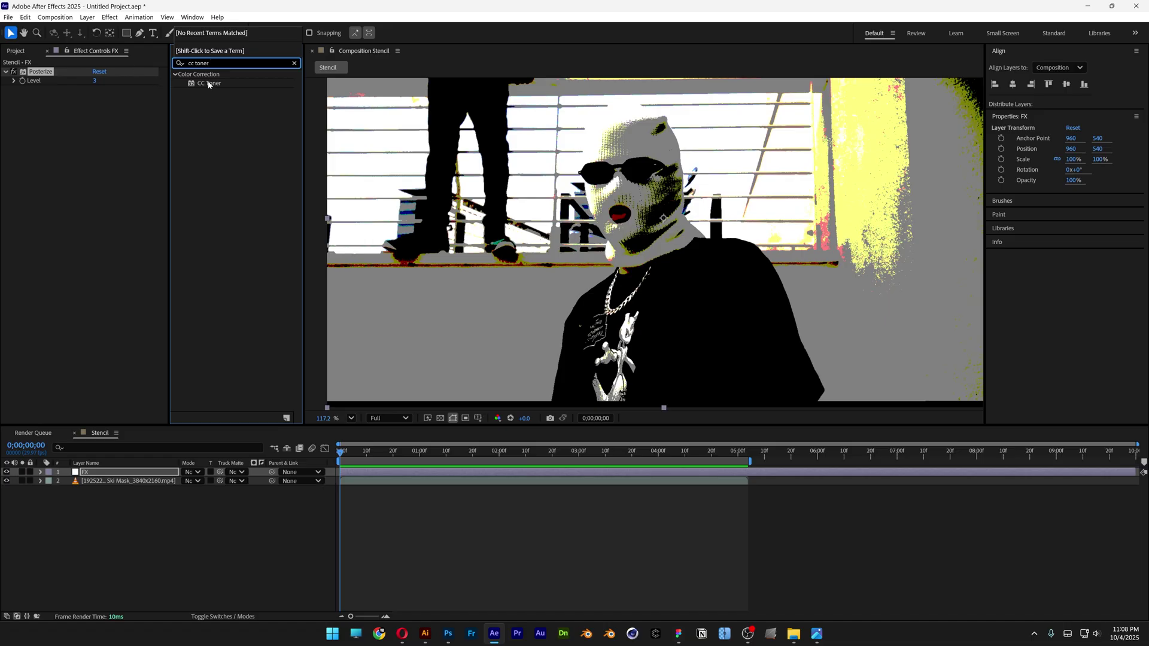
drag(209, 83, 109, 139)
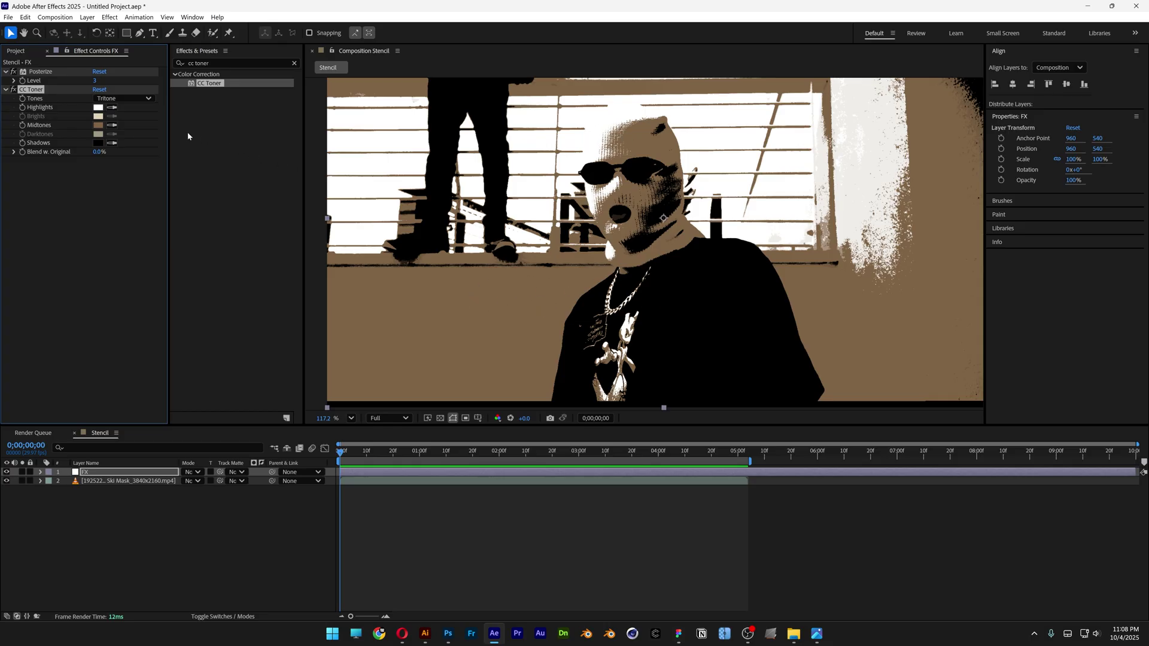
click(124, 100)
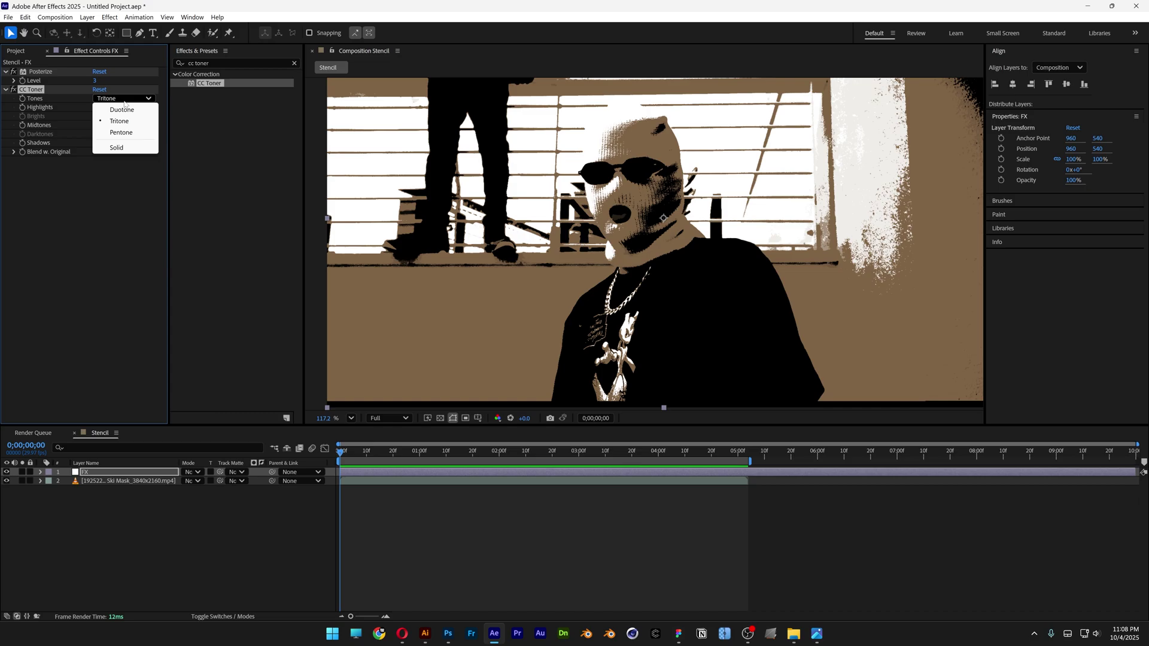
click(131, 134)
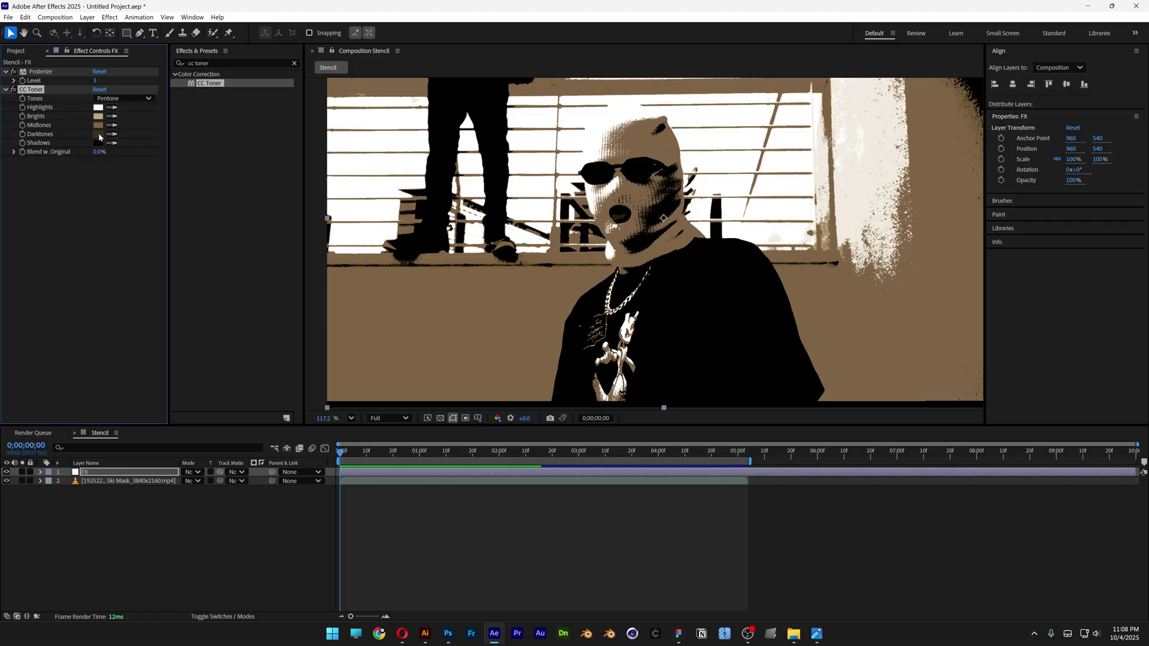
Step: Set CC Toner Darktones to bright red and Midtones to light blue
click(100, 136)
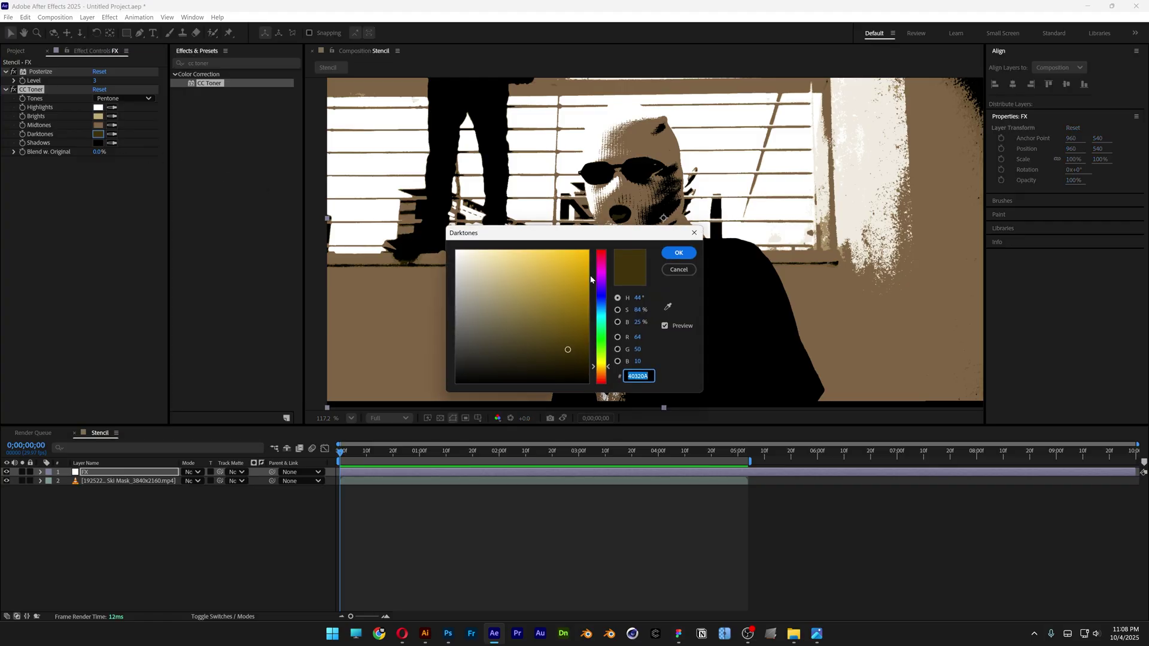
drag(590, 279, 593, 253)
click(581, 260)
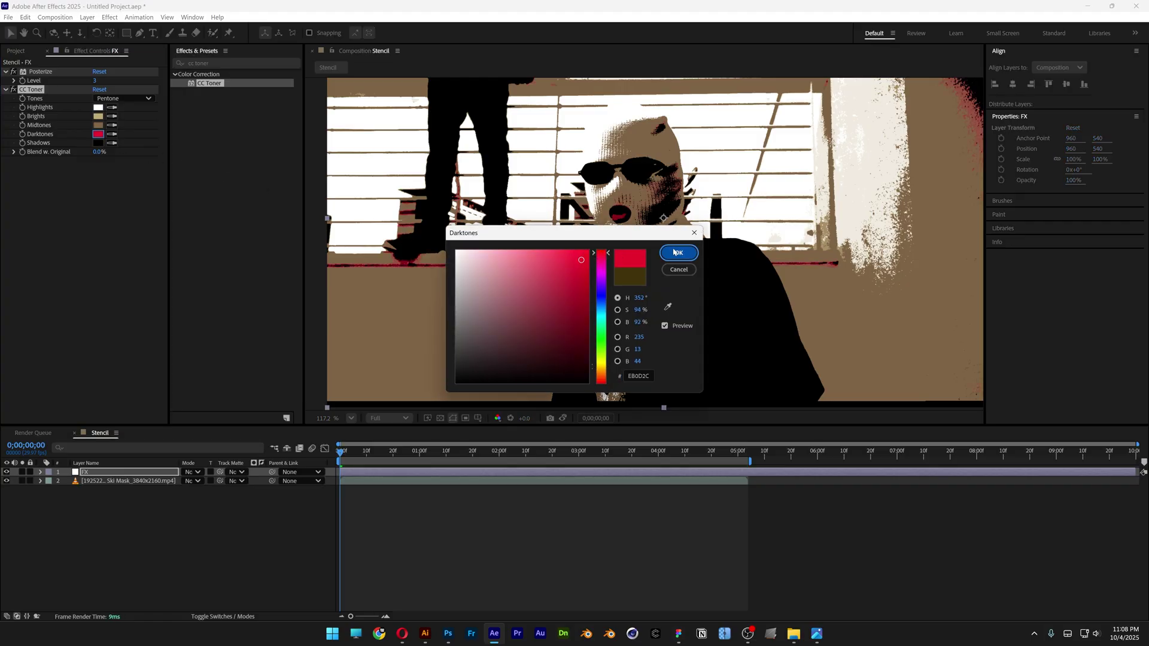
click(676, 252)
click(98, 126)
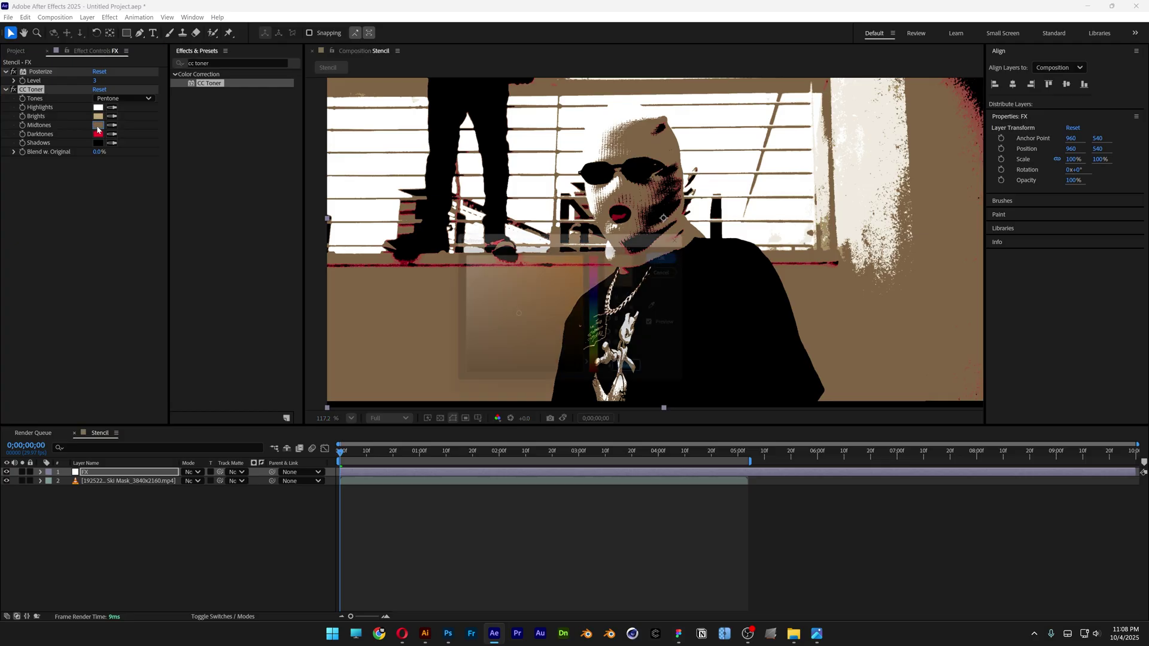
drag(594, 322, 597, 310)
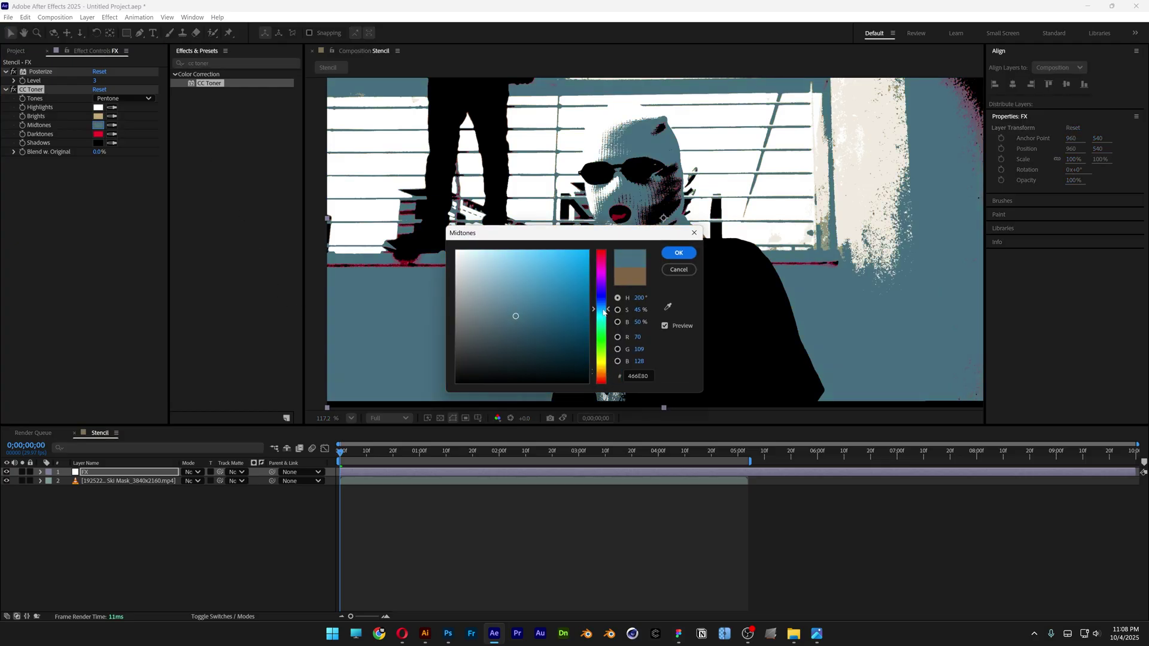
click(573, 257)
click(683, 254)
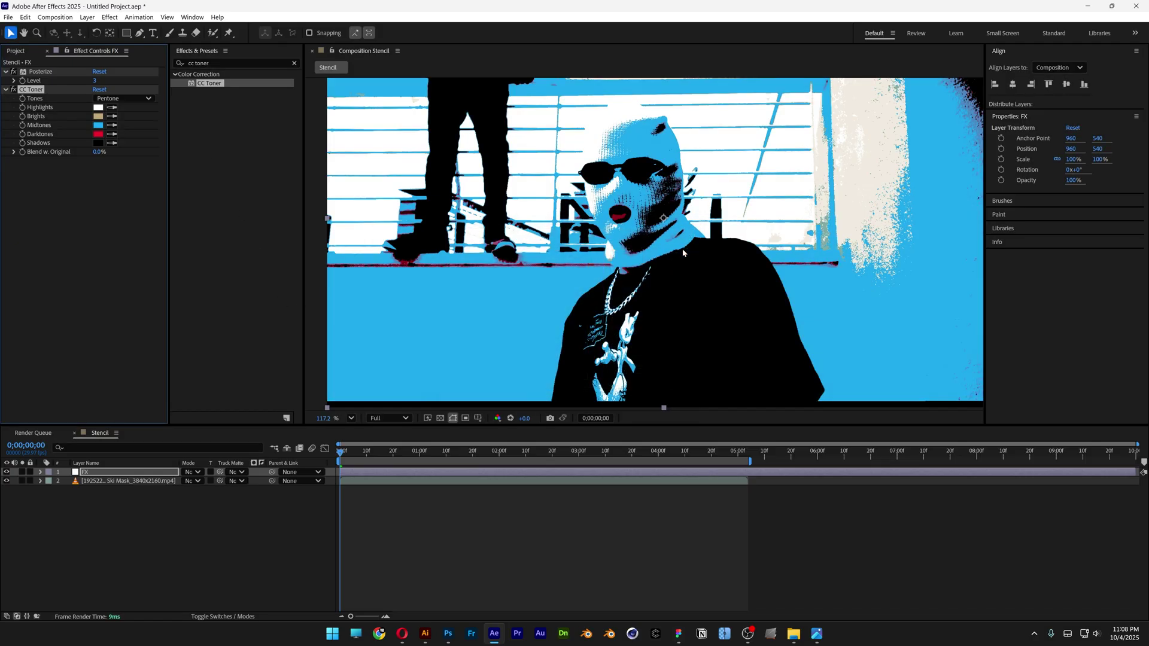
Step: Set CC Toner Brights to green and Highlights to saturated yellow, then preview a later frame
click(98, 116)
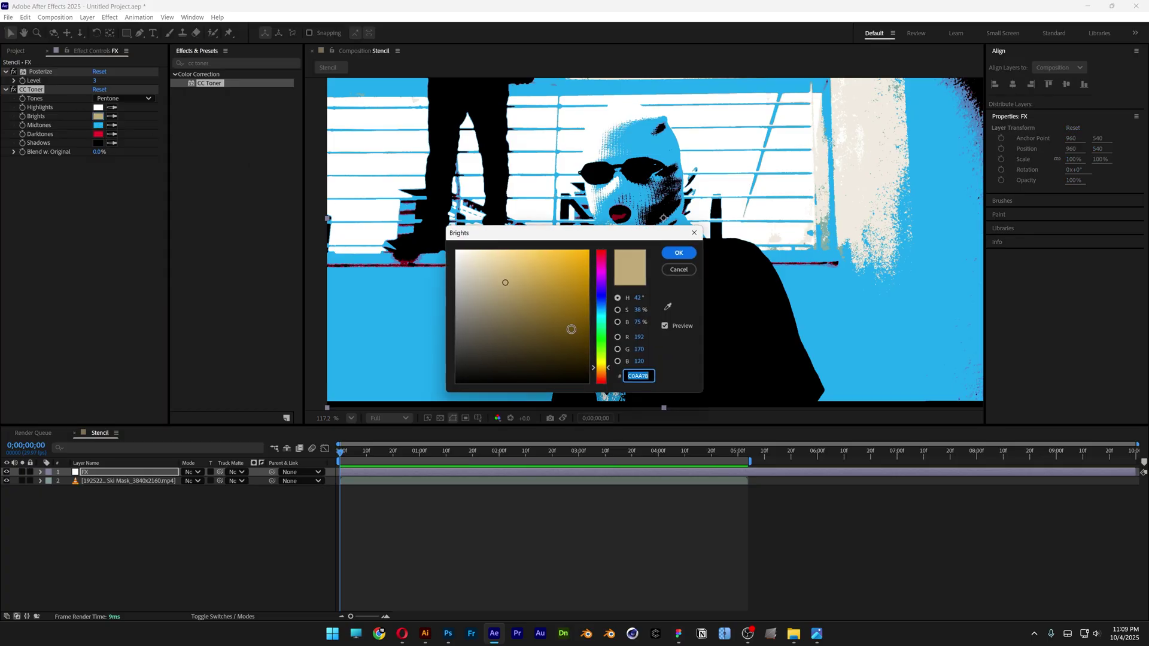
drag(602, 350, 603, 335)
click(678, 253)
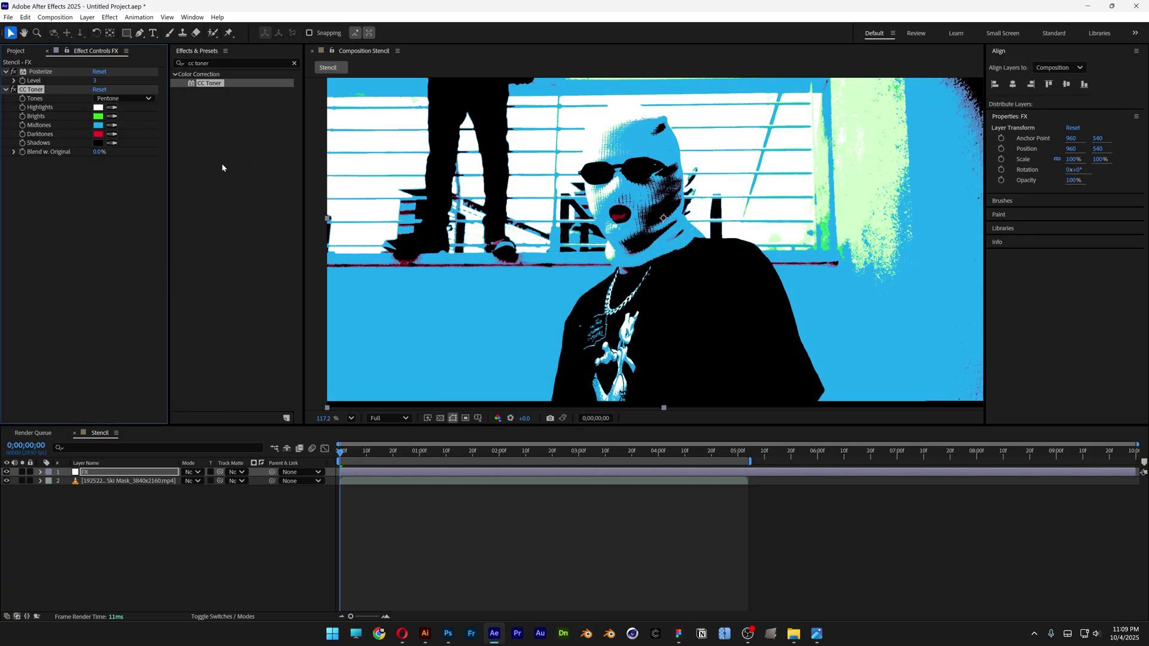
click(98, 108)
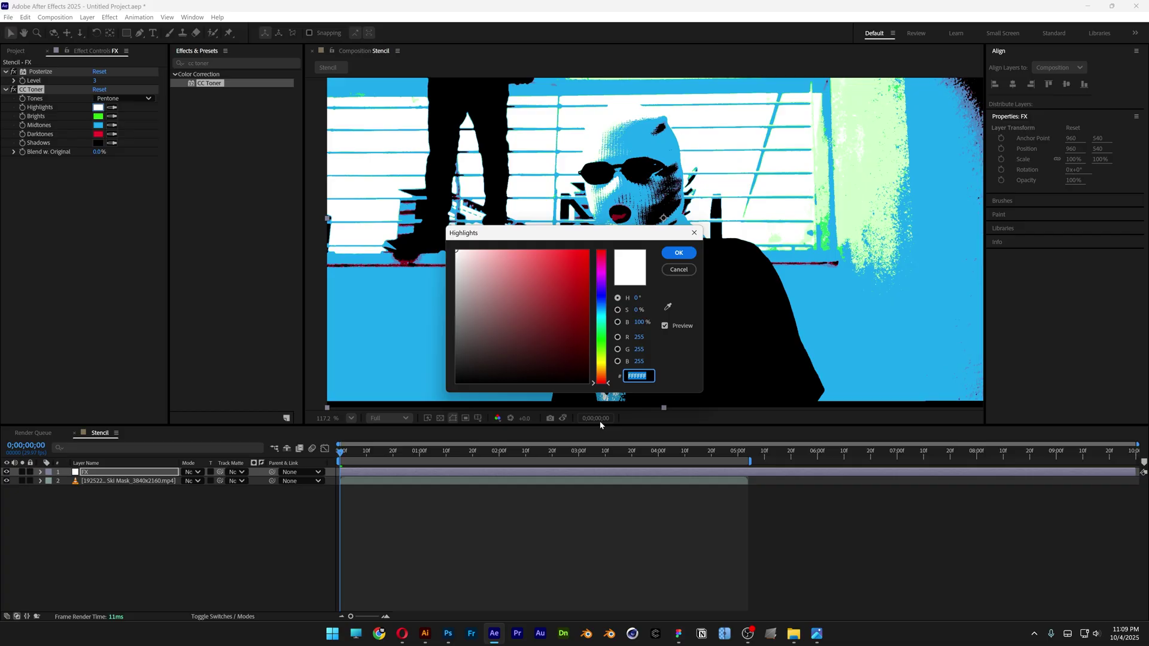
click(603, 362)
click(587, 252)
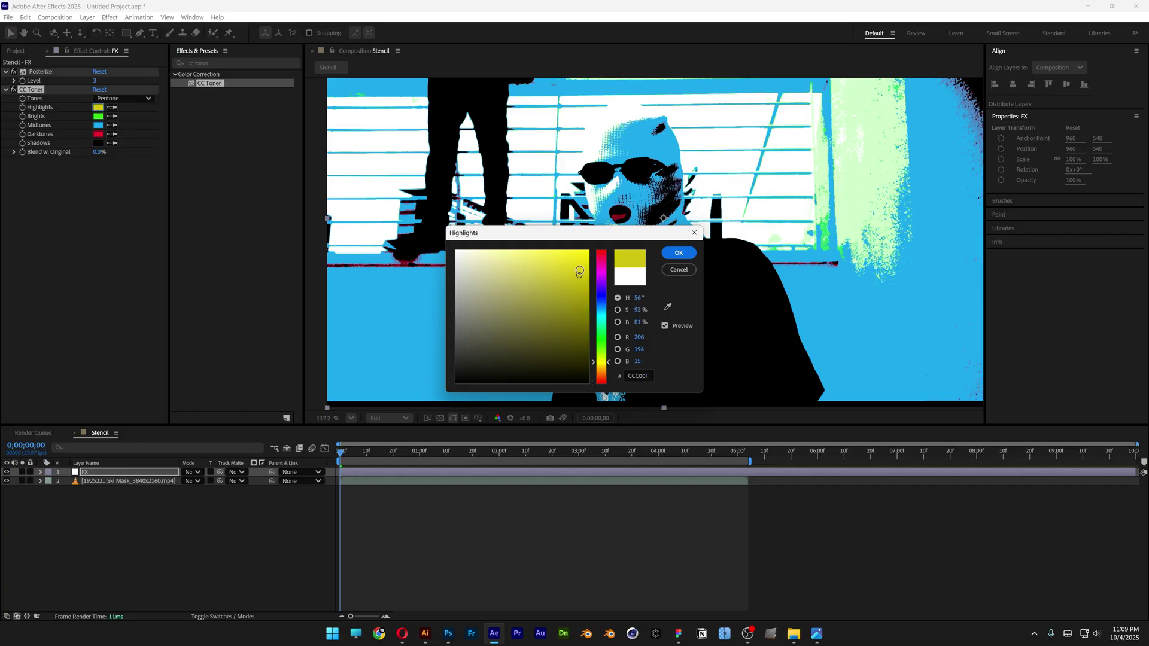
click(678, 253)
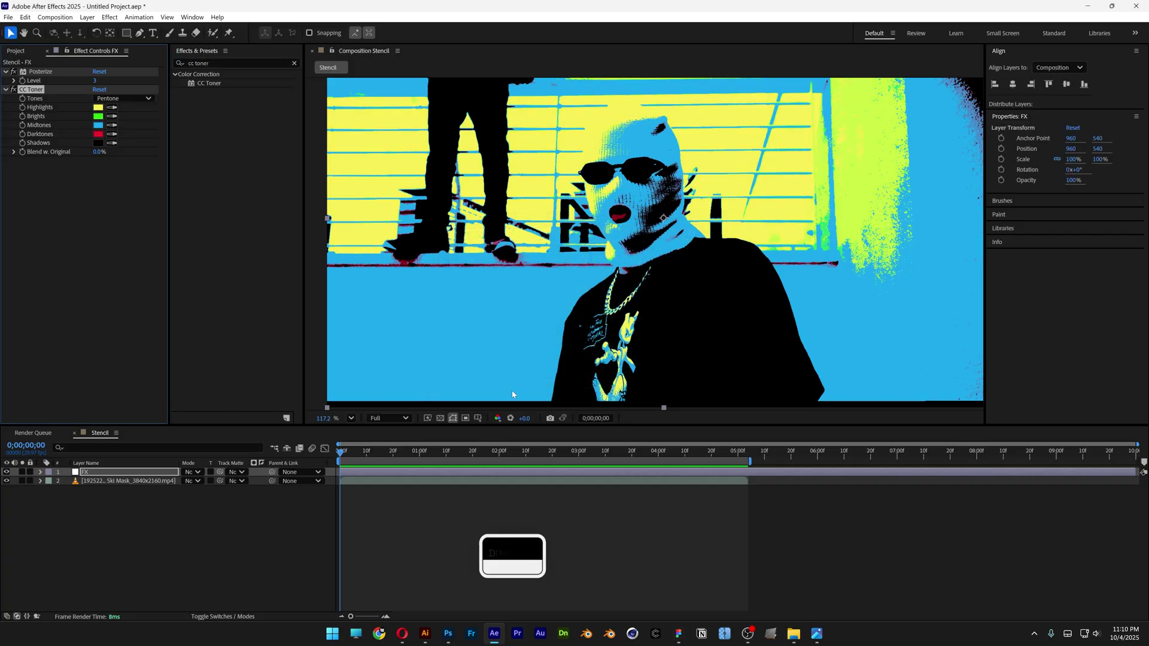
drag(413, 451, 455, 451)
Step: Apply Curves to the FX layer and reshape the RGB curve with two points
text(t)
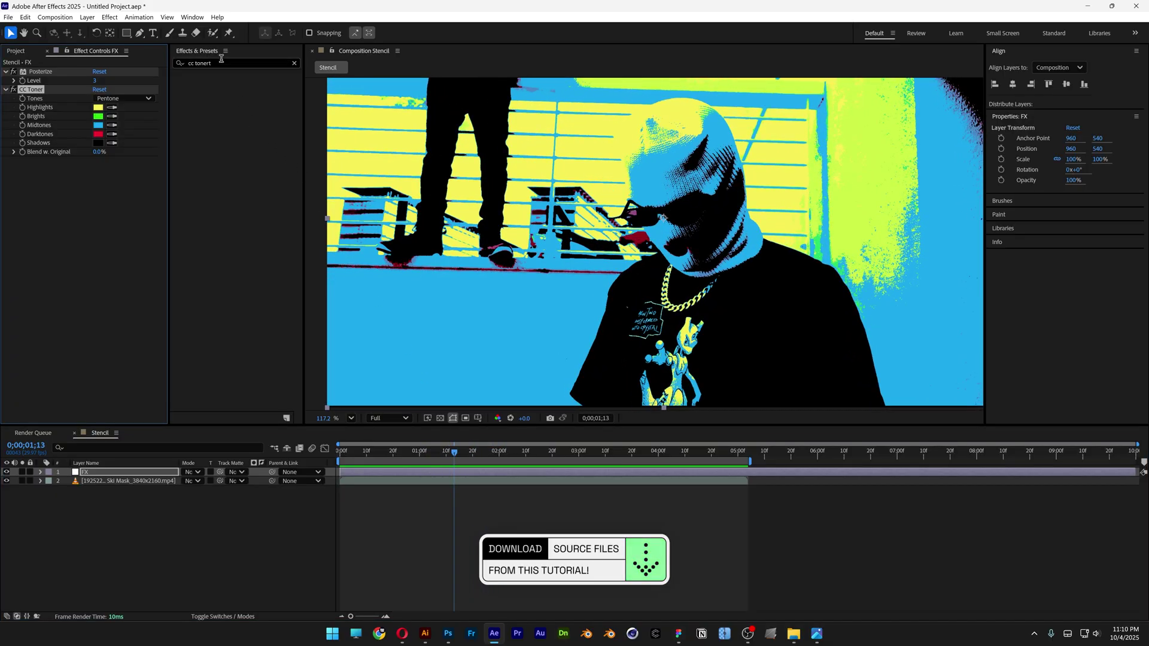
click(219, 63)
text(curve)
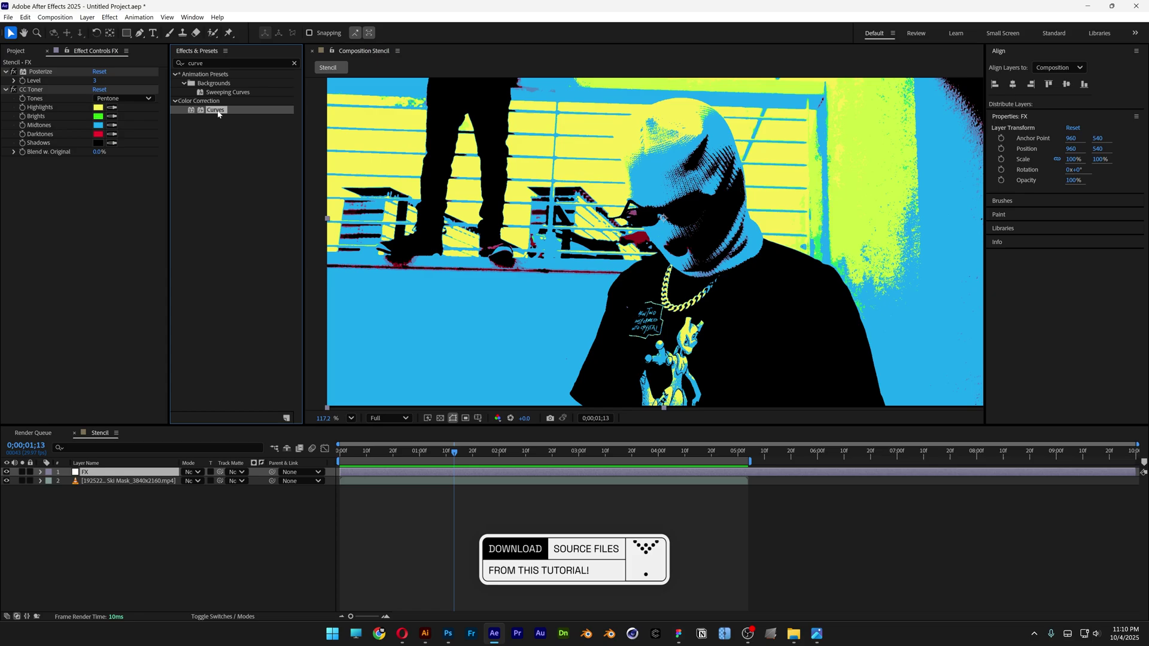
drag(215, 110, 66, 88)
mouse_move(94, 193)
mouse_down()
mouse_move(107, 212)
mouse_move(113, 200)
mouse_move(101, 189)
mouse_up()
click(64, 224)
Step: Add Gaussian Blur to the FX layer with Blurriness set to 4.0
key(space)
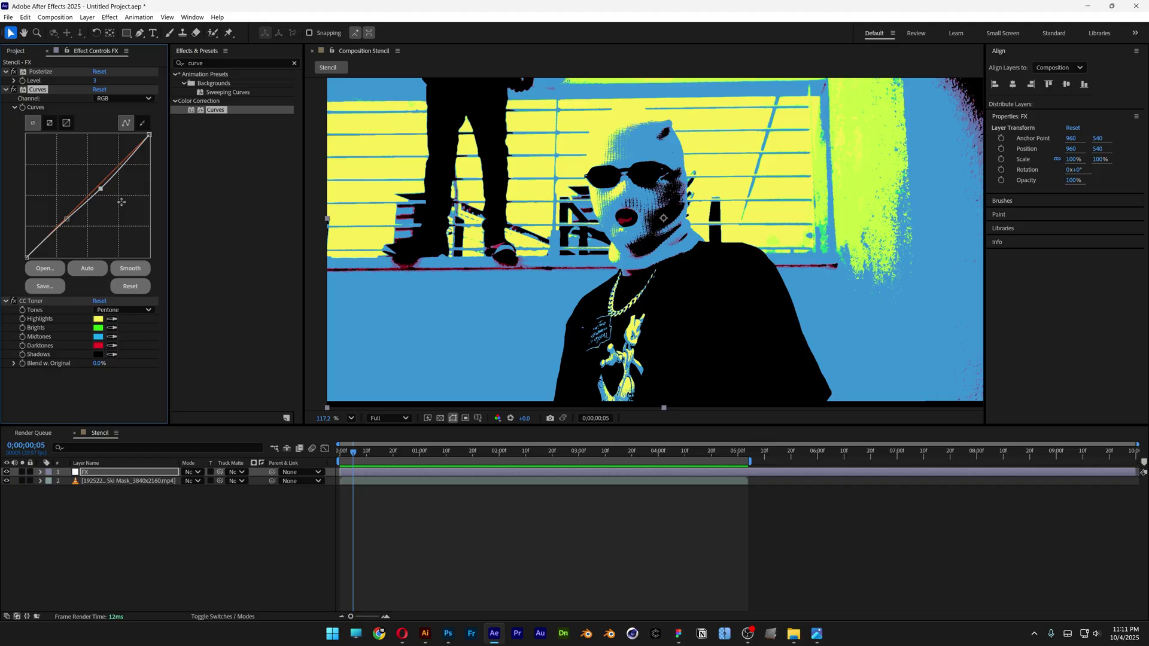
key(ctrl+f)
text(gaussian)
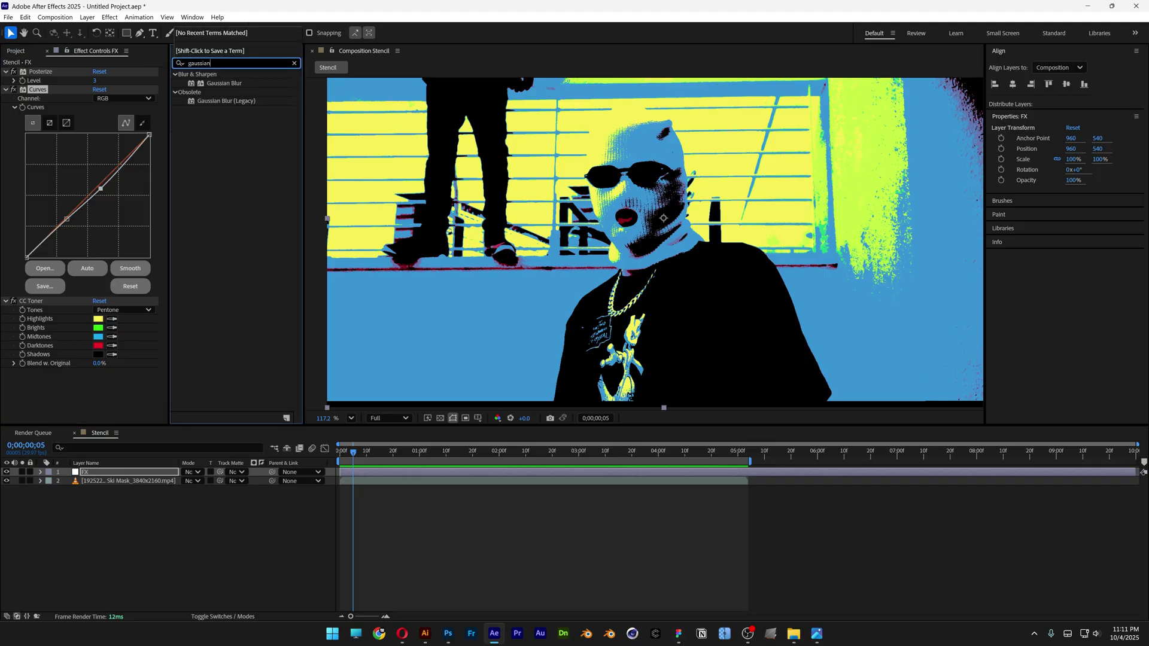
text( blur)
drag(223, 84, 92, 386)
click(98, 381)
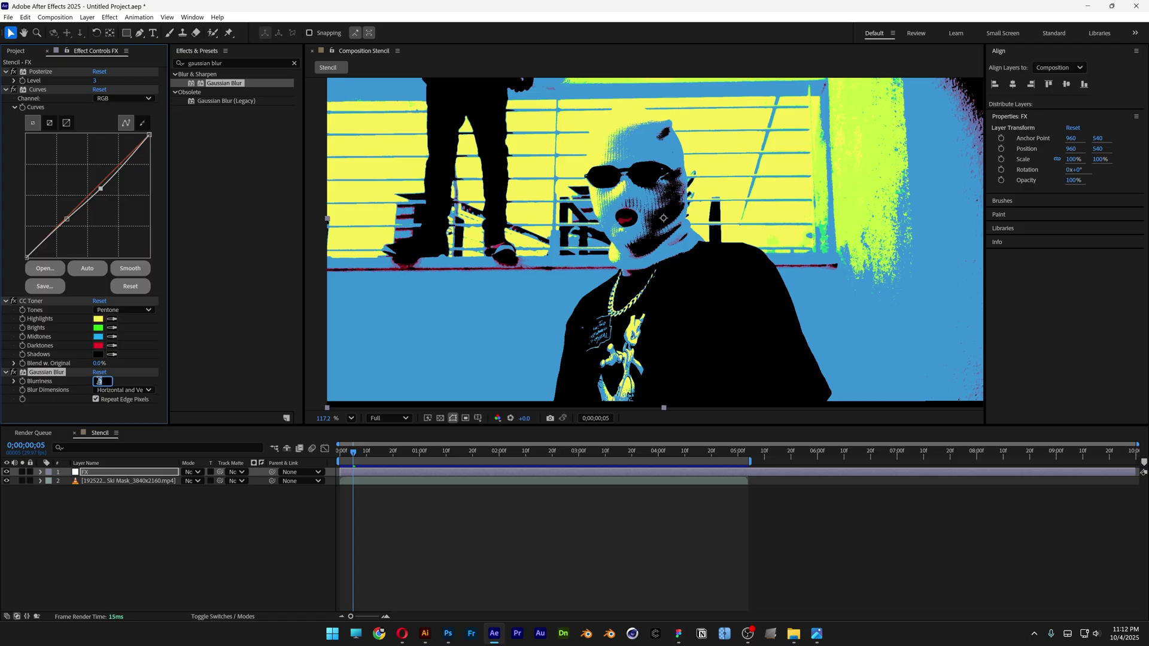
text(4)
key(Return)
Step: Add Grain to FX using Final Output mode, Eastman EXR 500T preset and Intensity 1.5
key(ctrl+5)
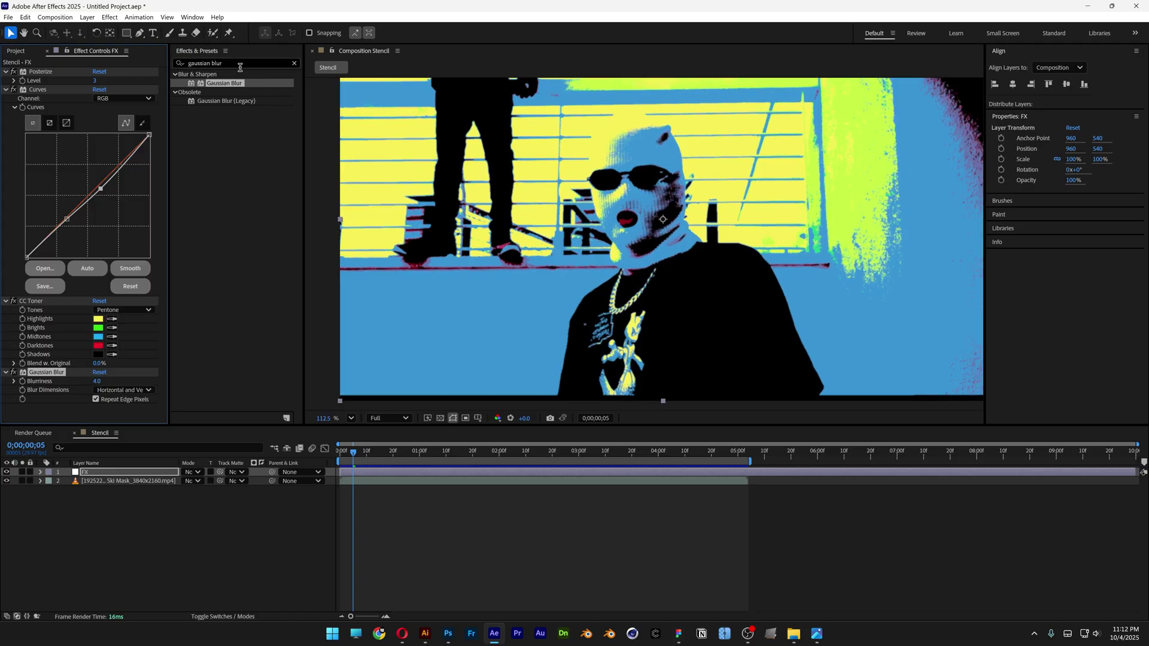
text(grain)
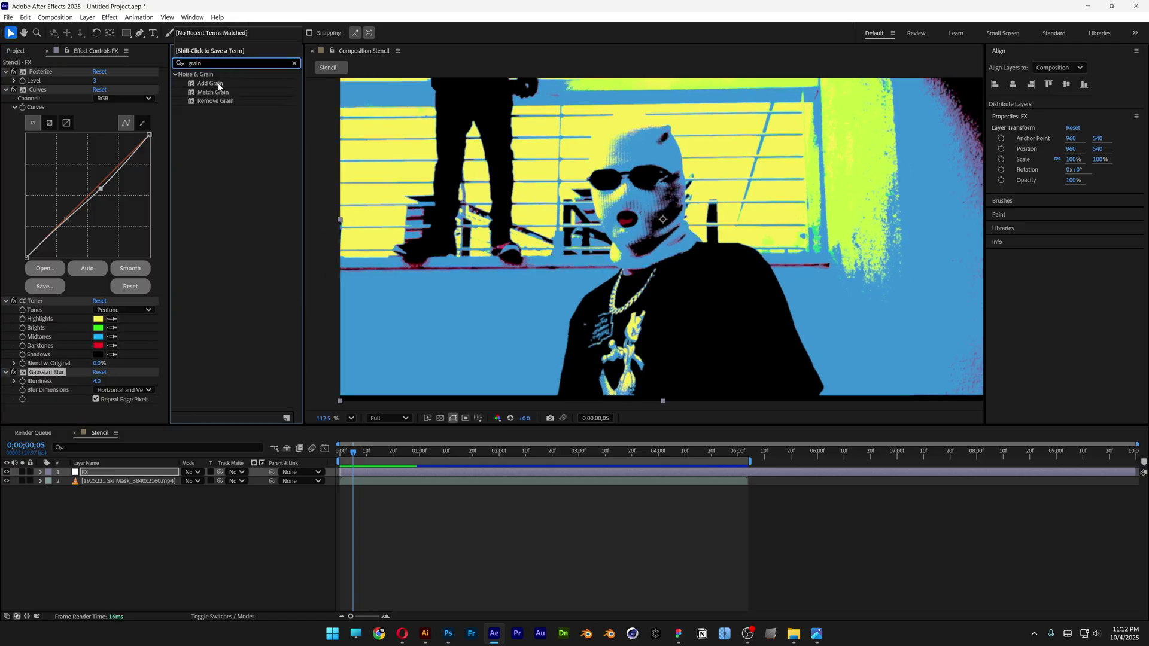
drag(210, 83, 89, 399)
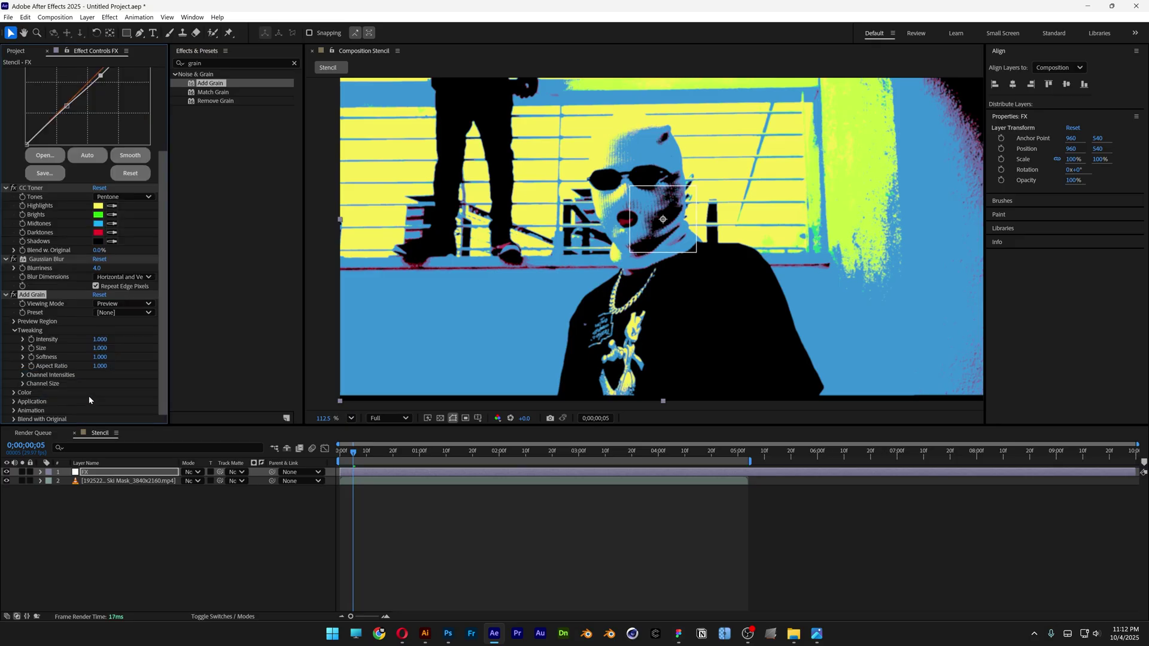
click(105, 303)
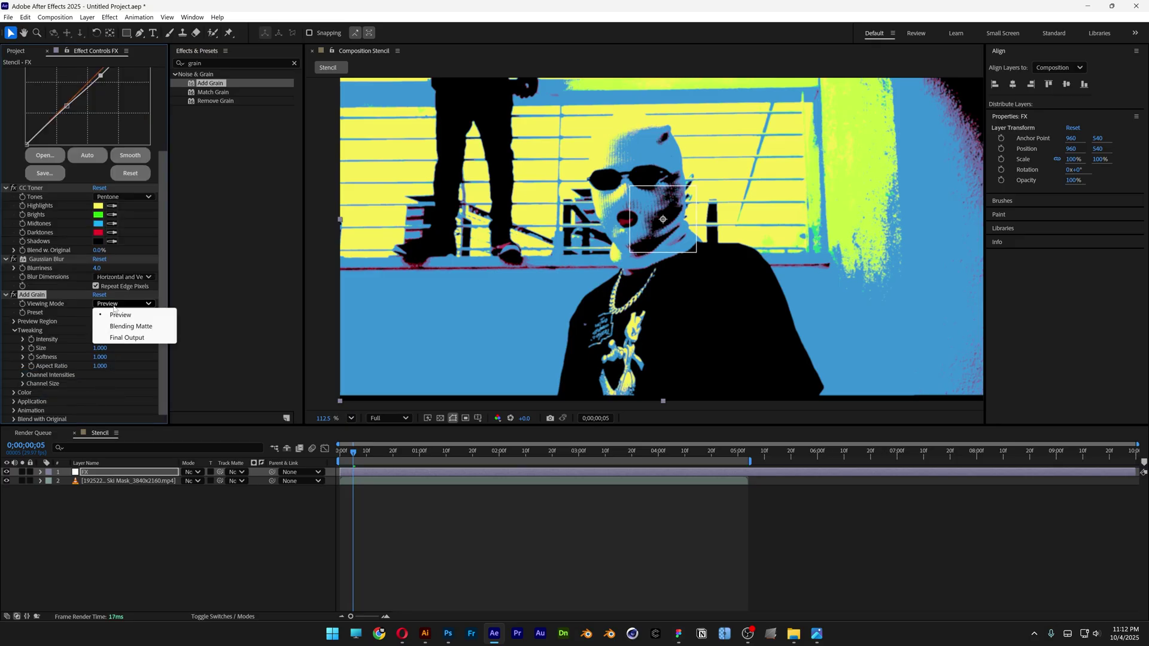
click(127, 337)
click(128, 312)
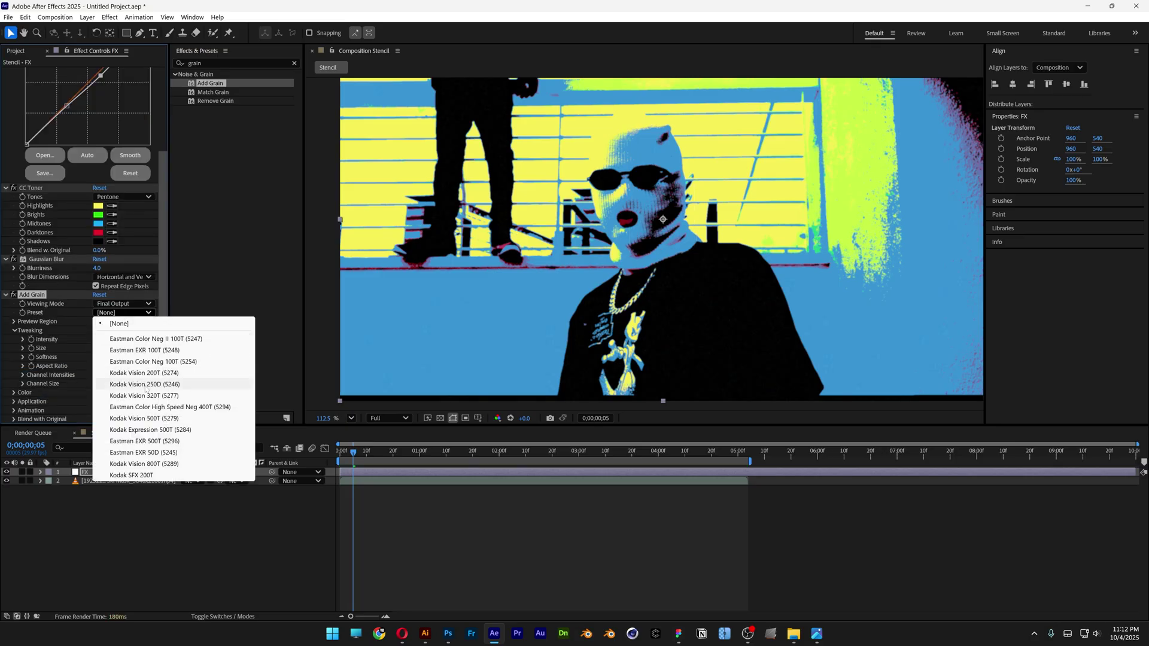
click(163, 442)
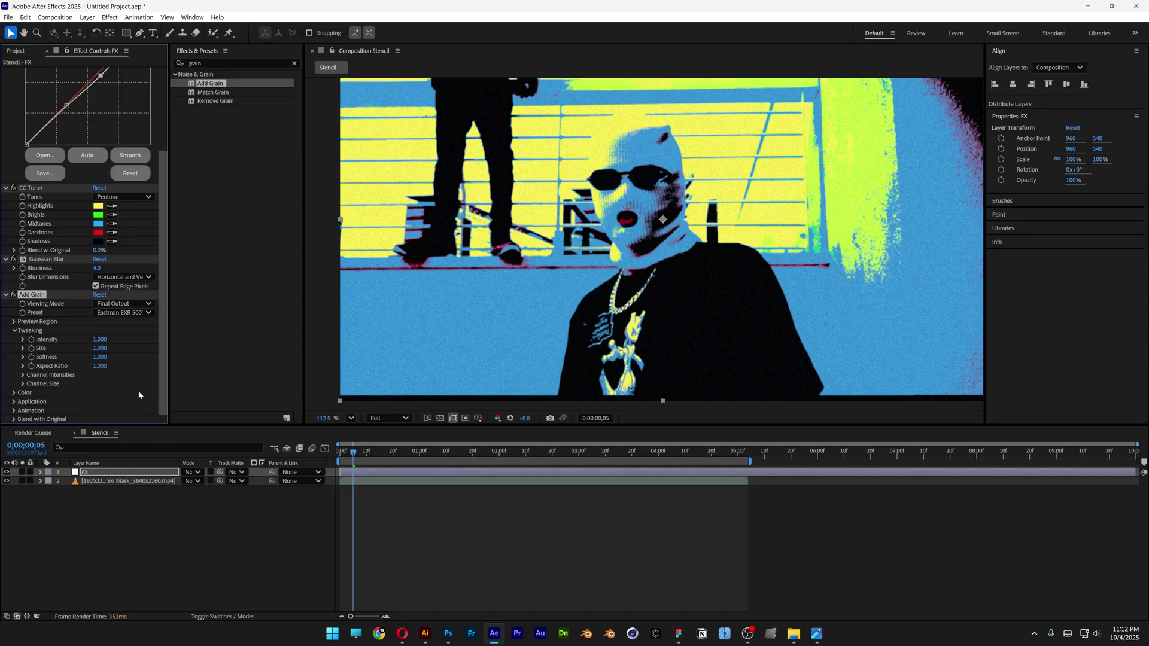
click(100, 340)
text(1.5)
key(Return)
click(249, 340)
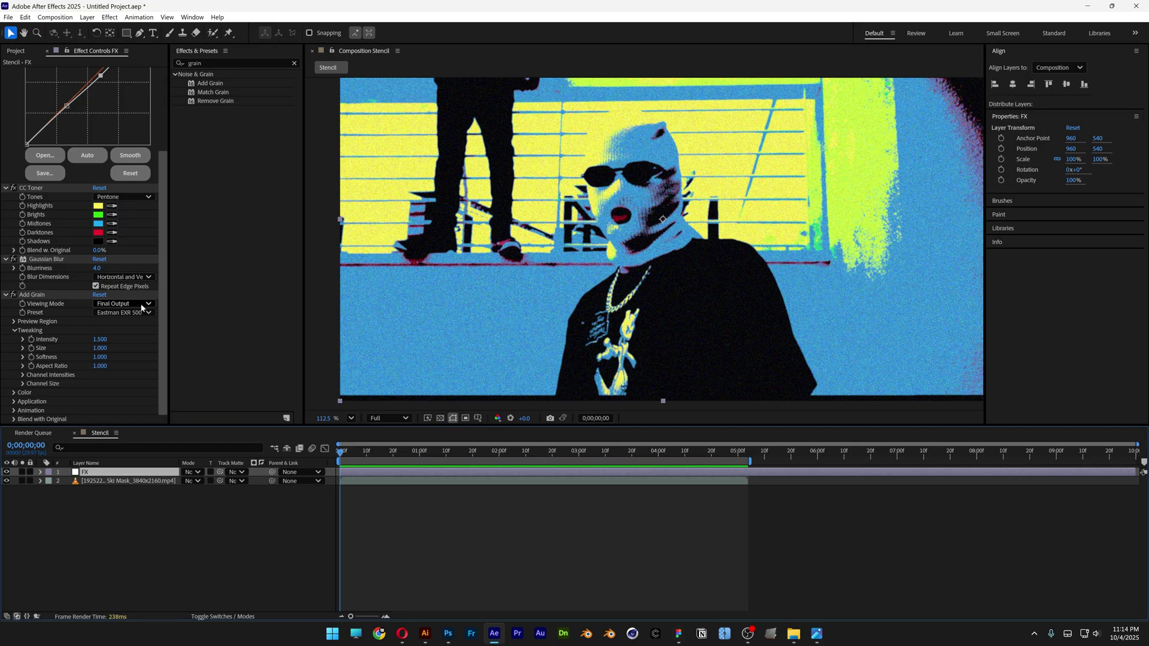
Step: Deselect FX and set the Pen tool to no fill with a solid blue stroke
click(181, 537)
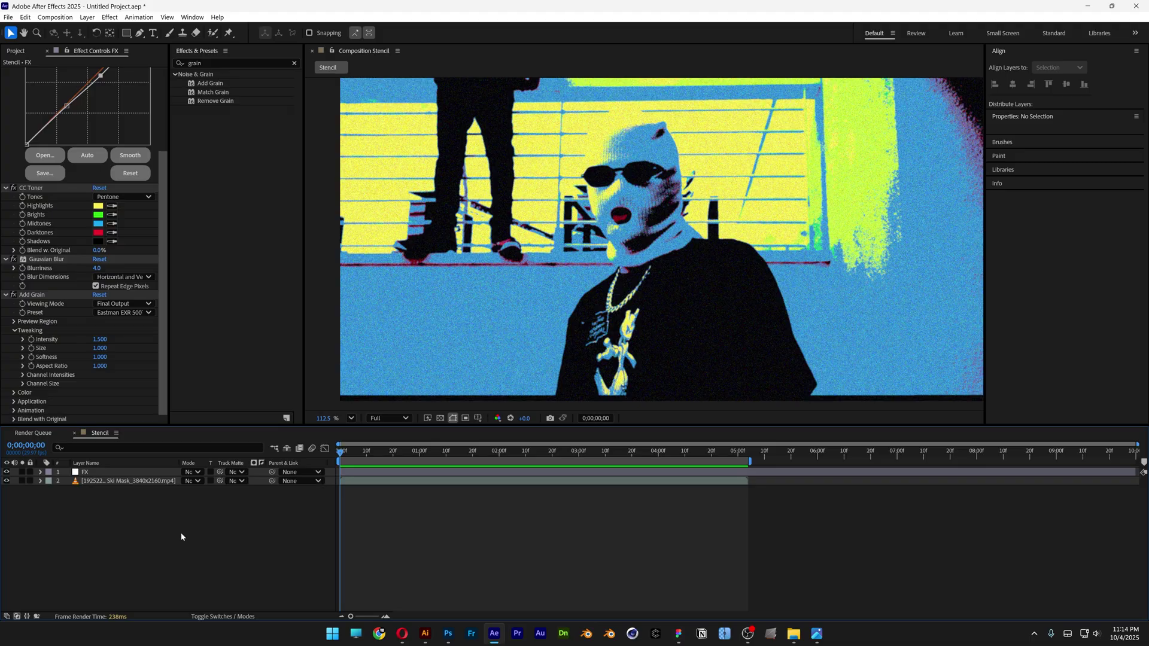
click(140, 34)
click(299, 34)
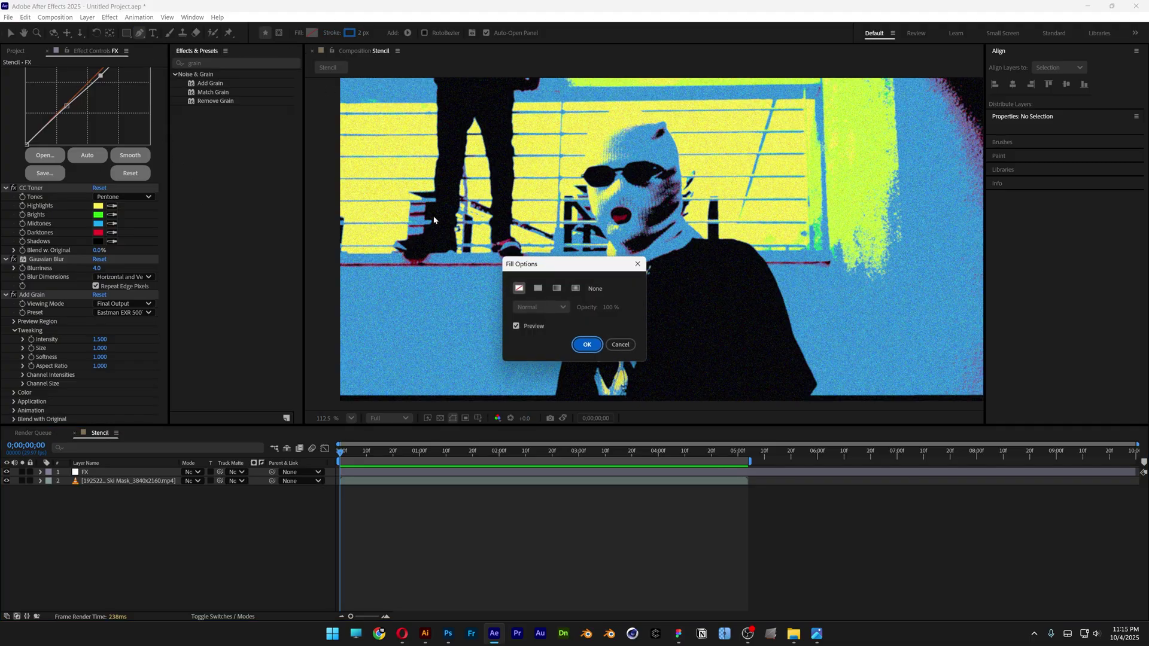
click(588, 349)
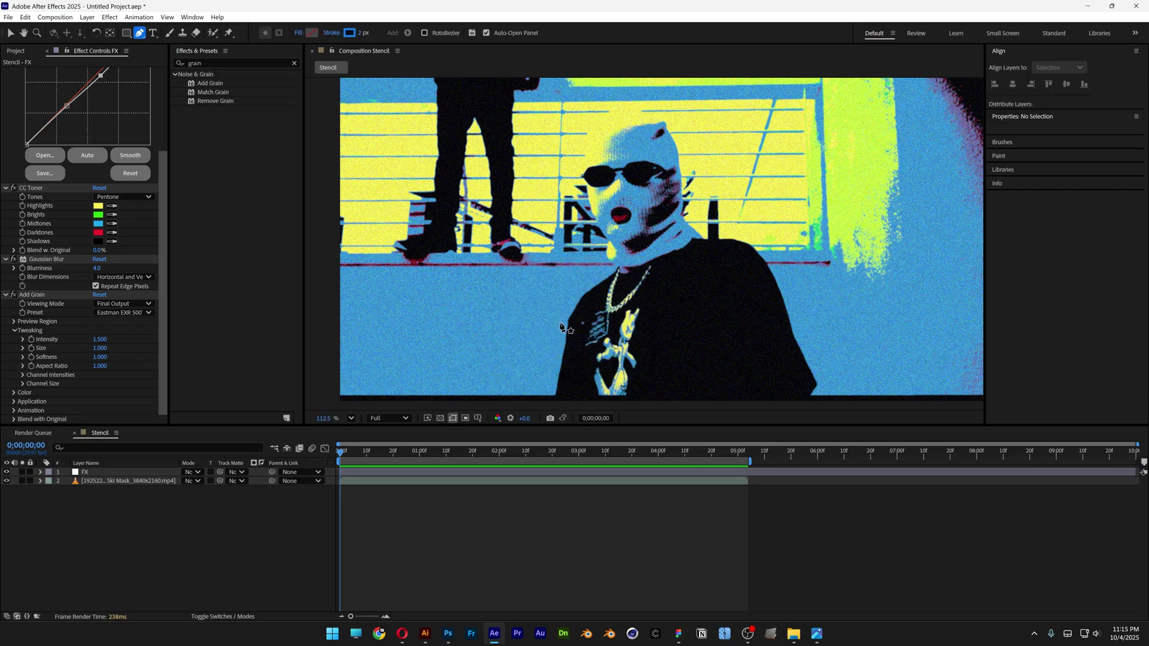
click(335, 35)
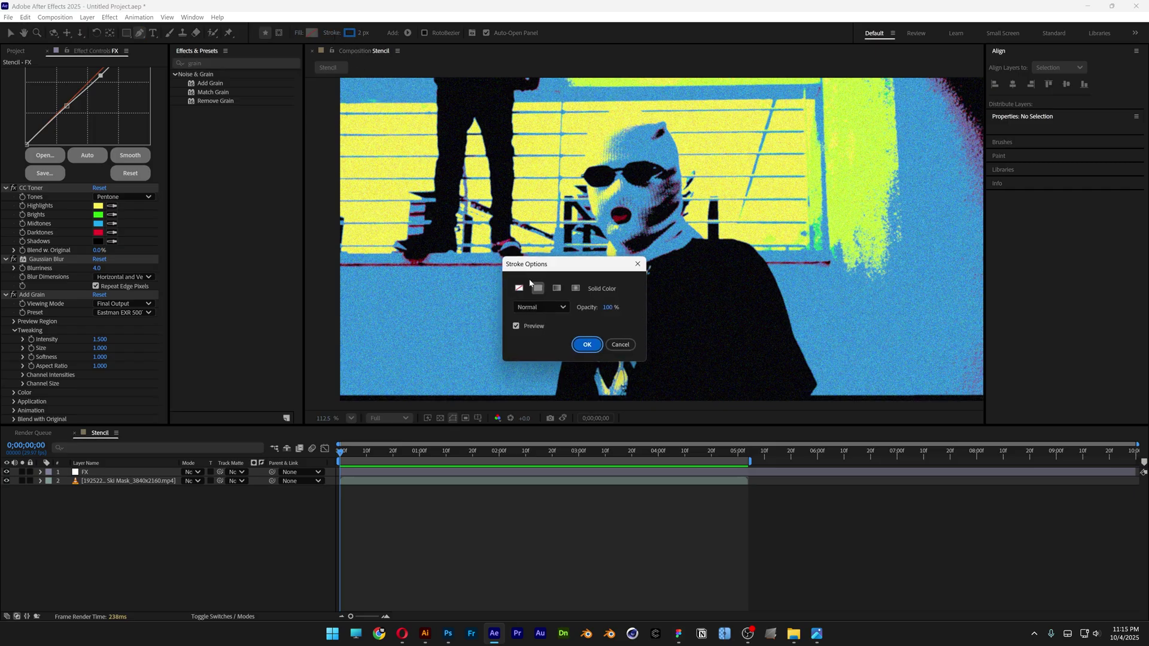
click(587, 344)
click(348, 35)
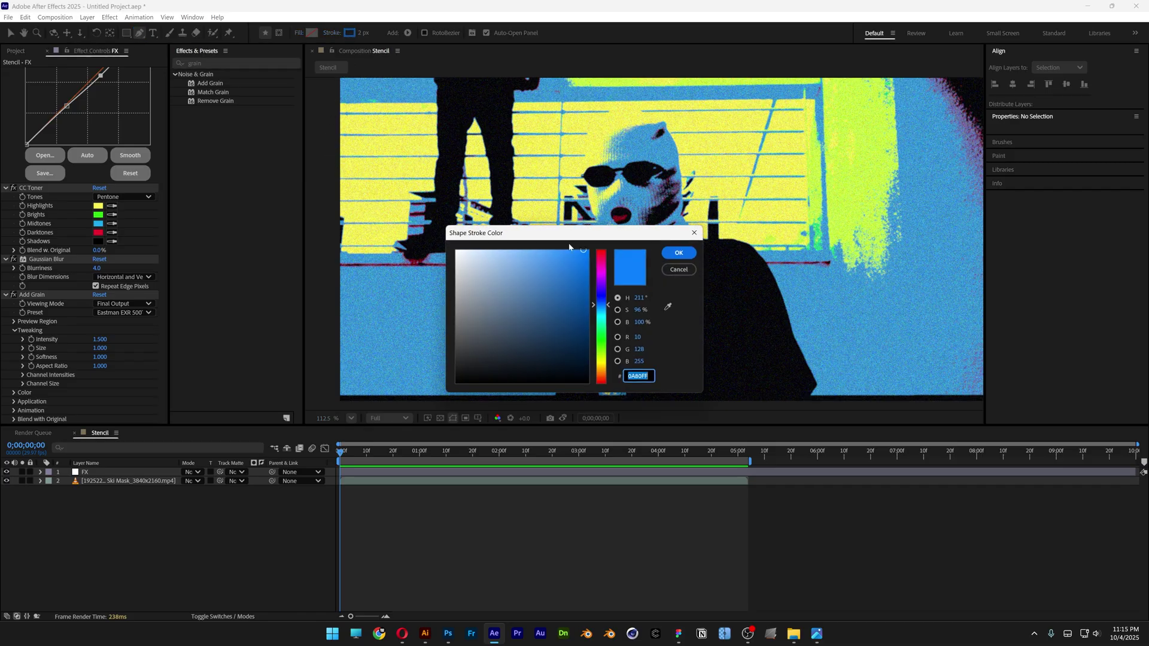
click(577, 245)
click(678, 252)
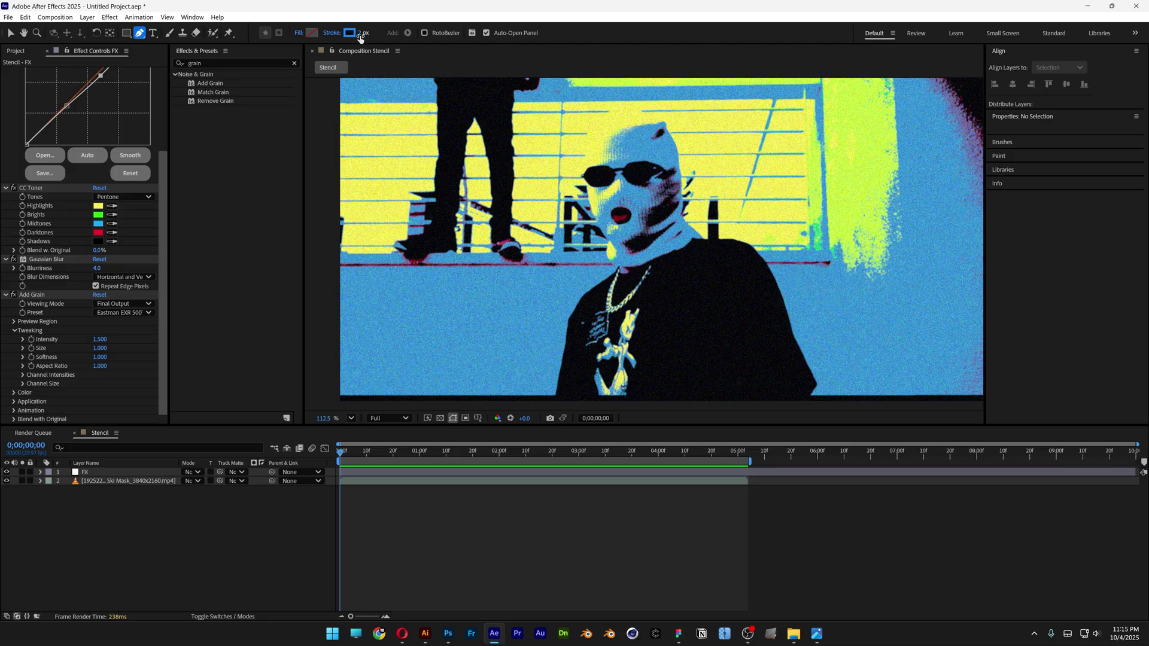
scroll(502, 102, down, 3)
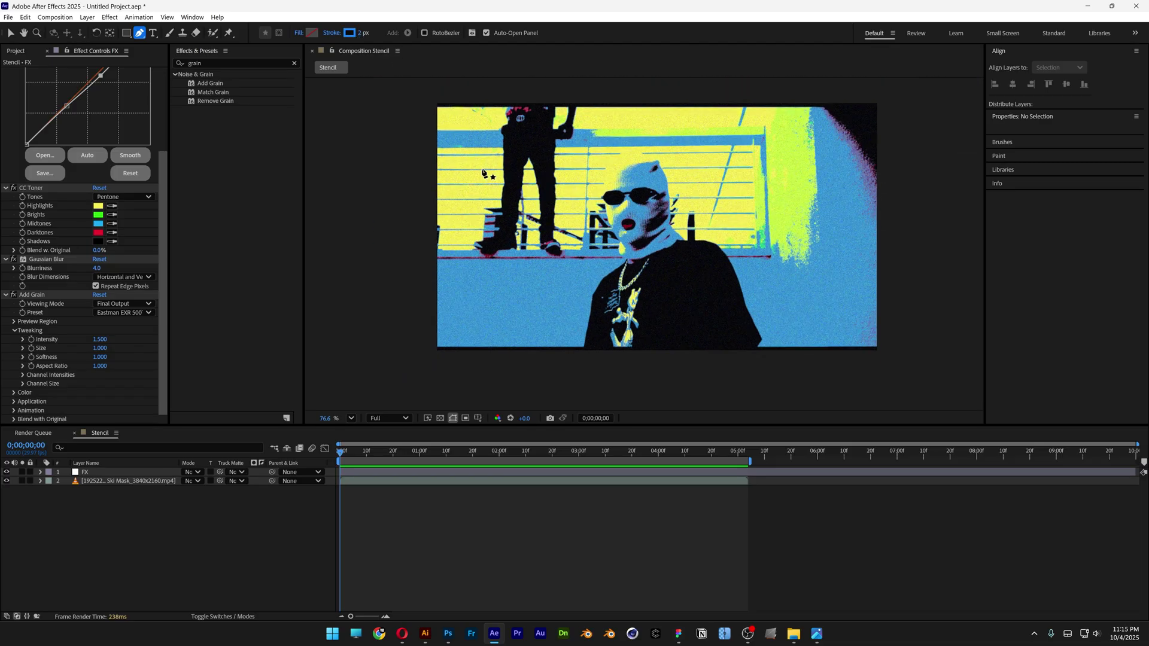
Step: Draw a diagonal pen line from above the frame's top-left down across the frame
click(346, 83)
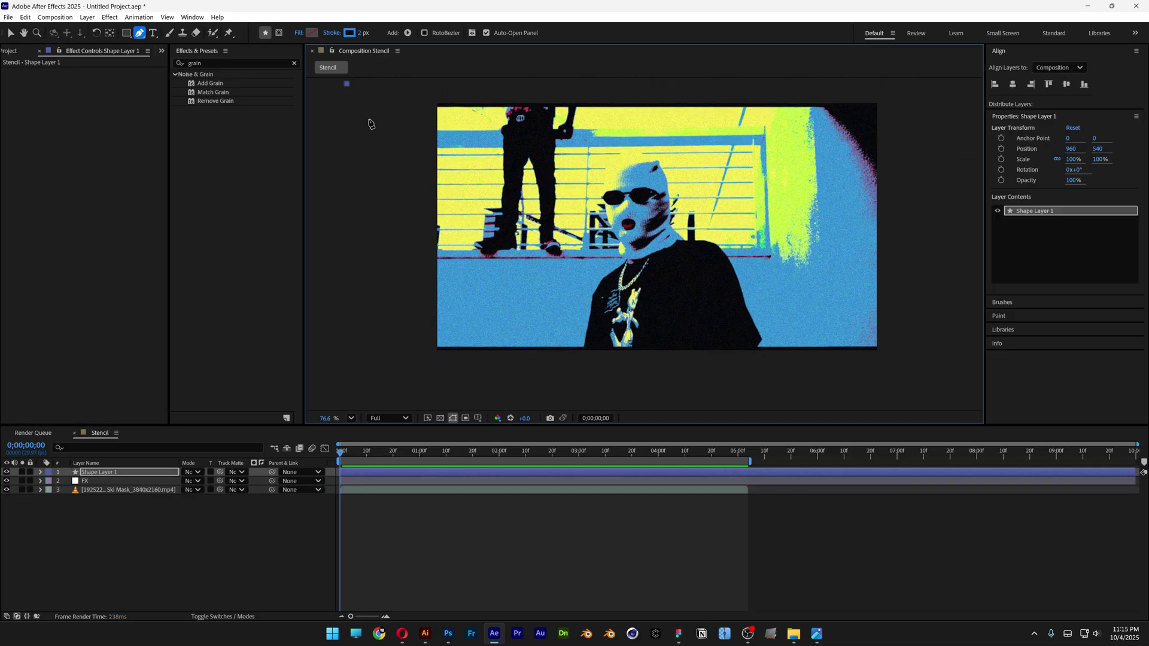
click(562, 383)
scroll(561, 383, down, 1)
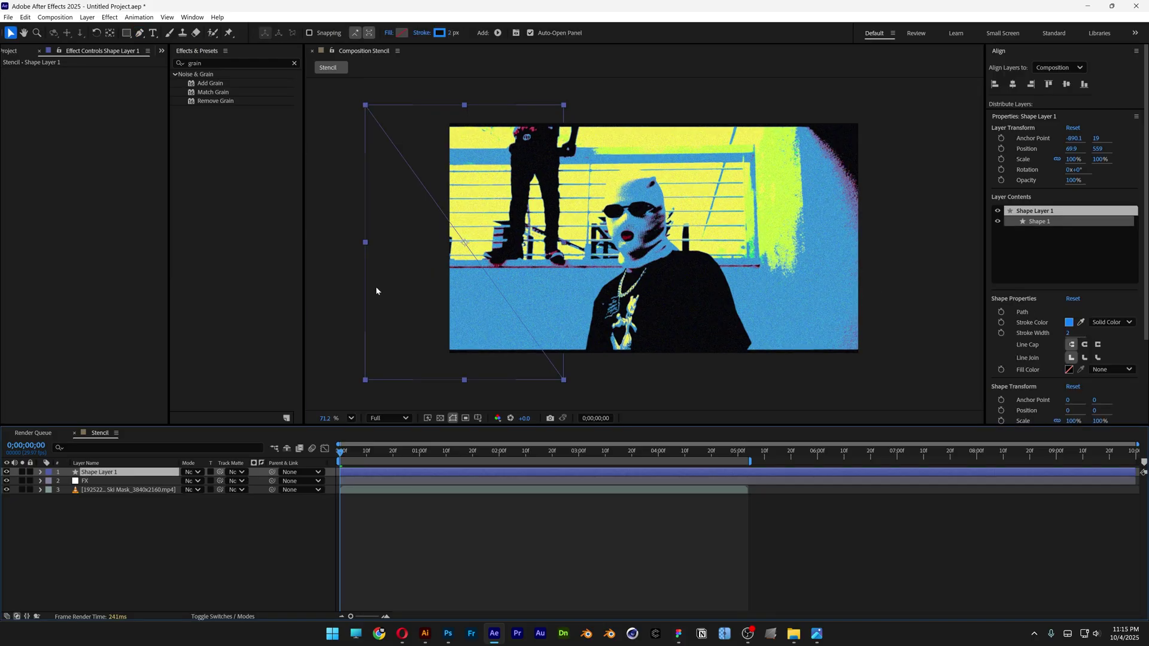
Step: Add a Repeater to Shape Layer 1's line and reveal the Repeater 1 settings
key(v)
click(40, 472)
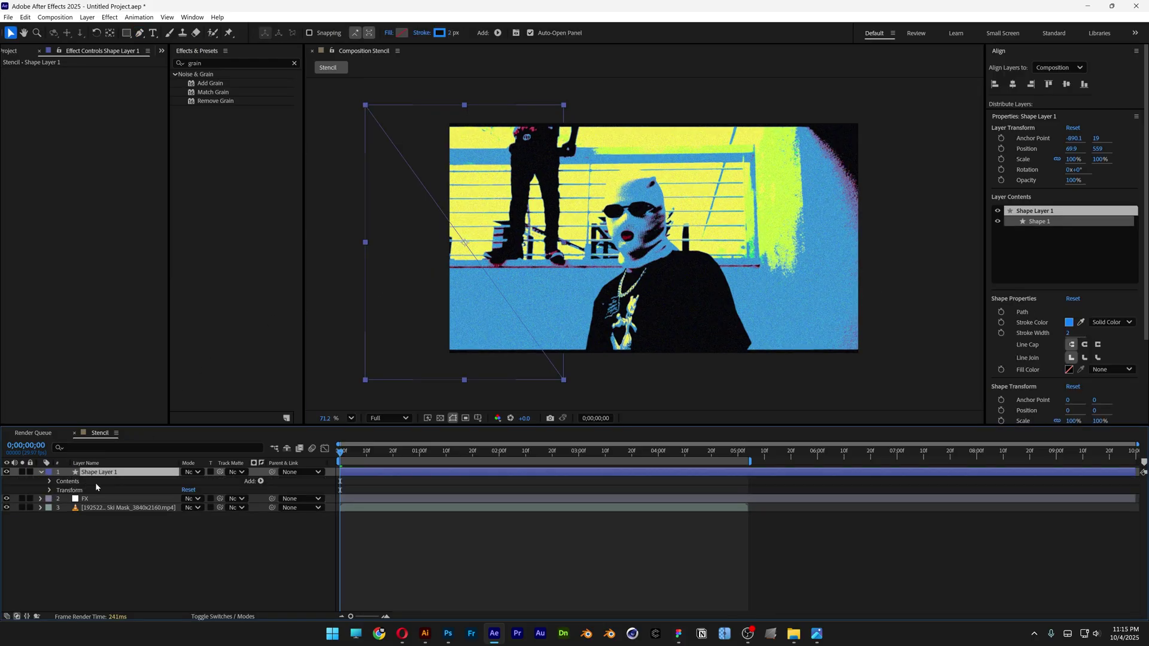
click(261, 482)
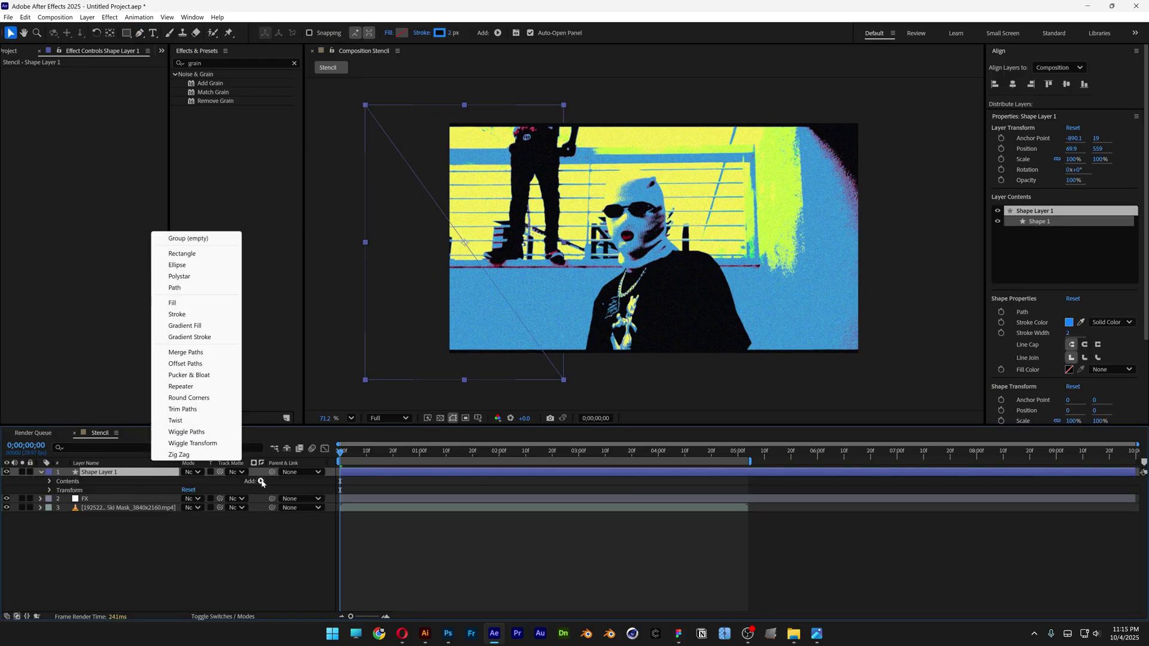
click(180, 386)
click(59, 499)
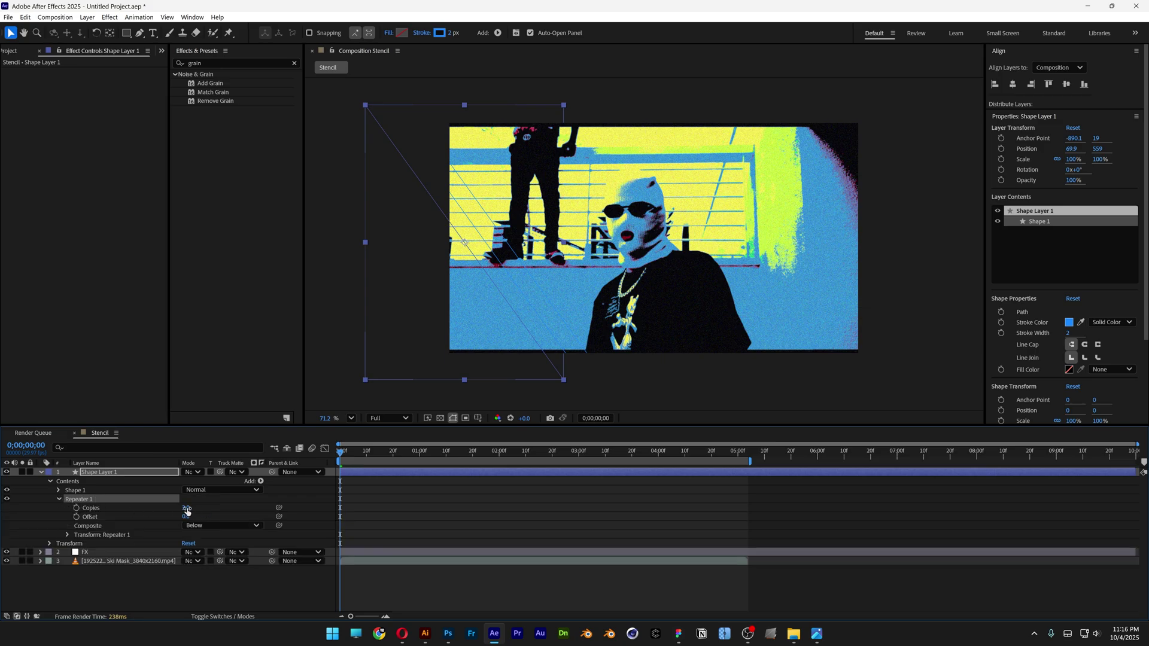
Step: Give Repeater 1 186 copies at 19 px x-spacing, shifting the stripes left to cover the frame
drag(187, 509, 218, 509)
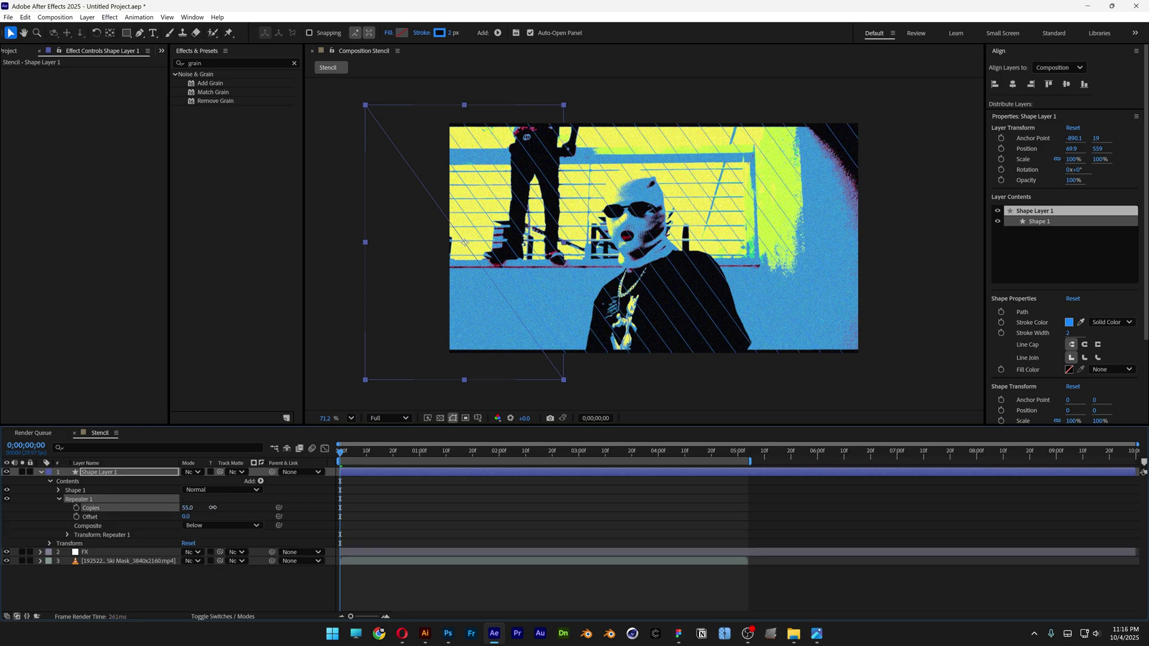
click(68, 535)
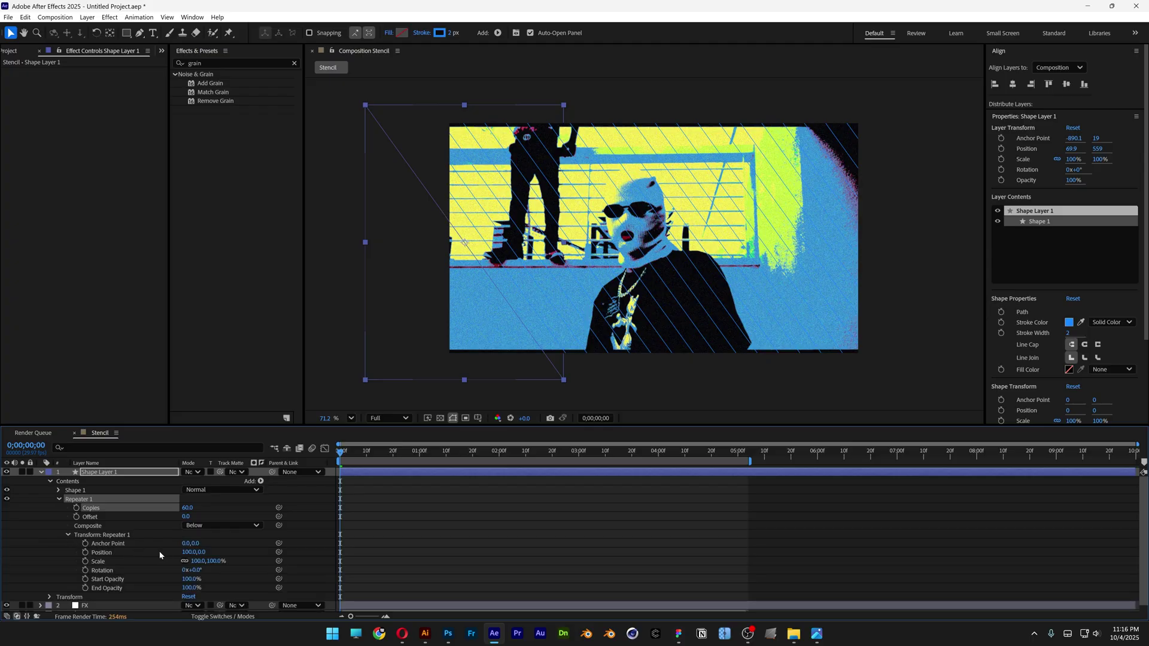
drag(189, 557, 141, 549)
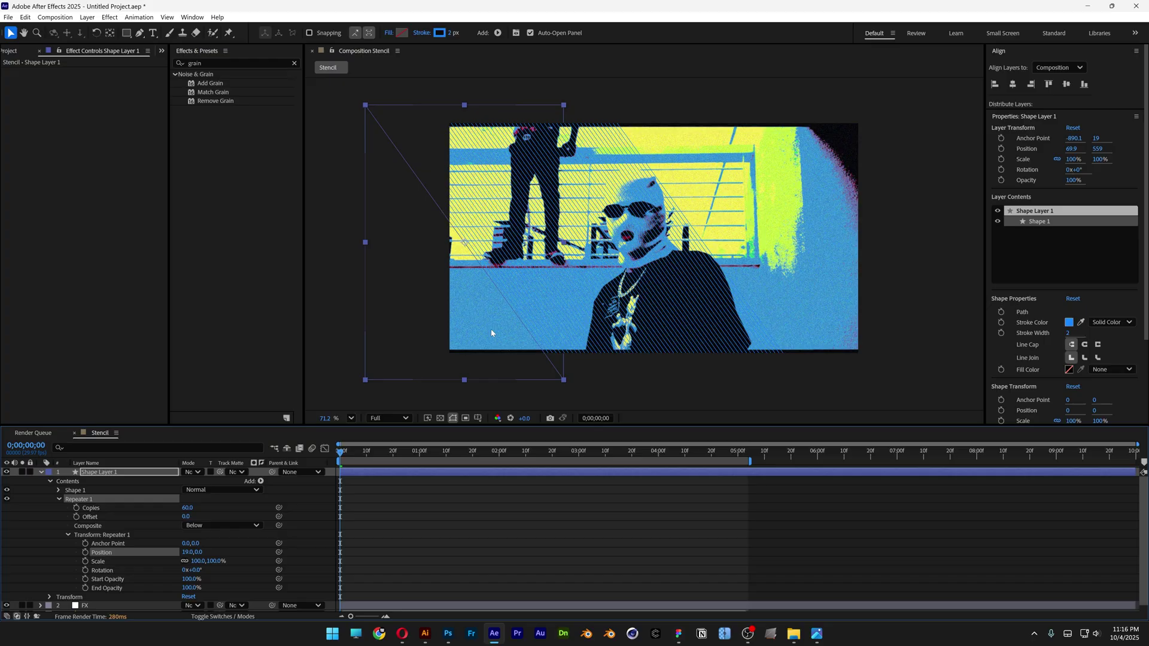
drag(520, 320, 427, 326)
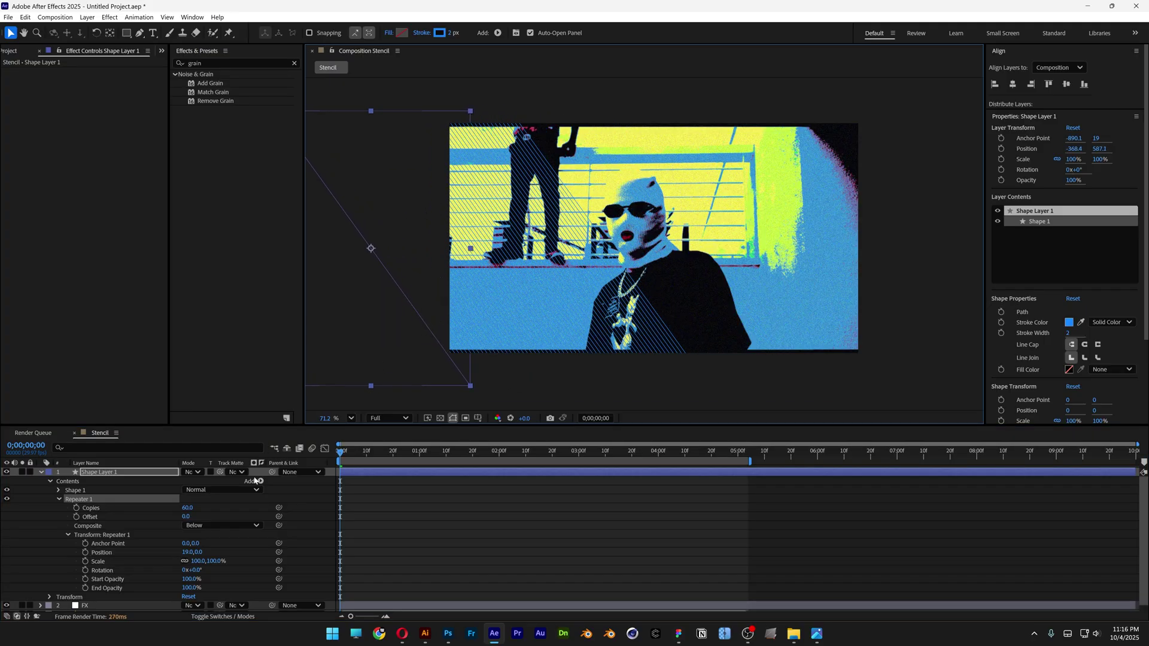
click(149, 509)
drag(185, 508, 250, 507)
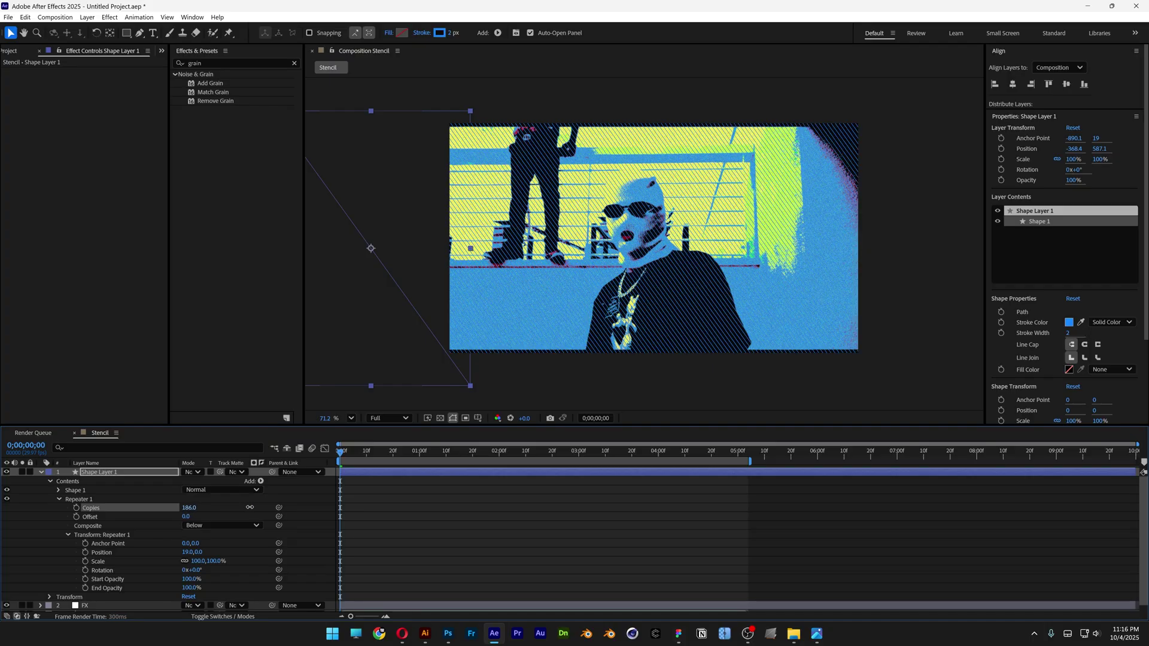
Step: Set Shape Layer 1's blend mode to Darker Color and preview the striped composition
scroll(683, 176, up, 5)
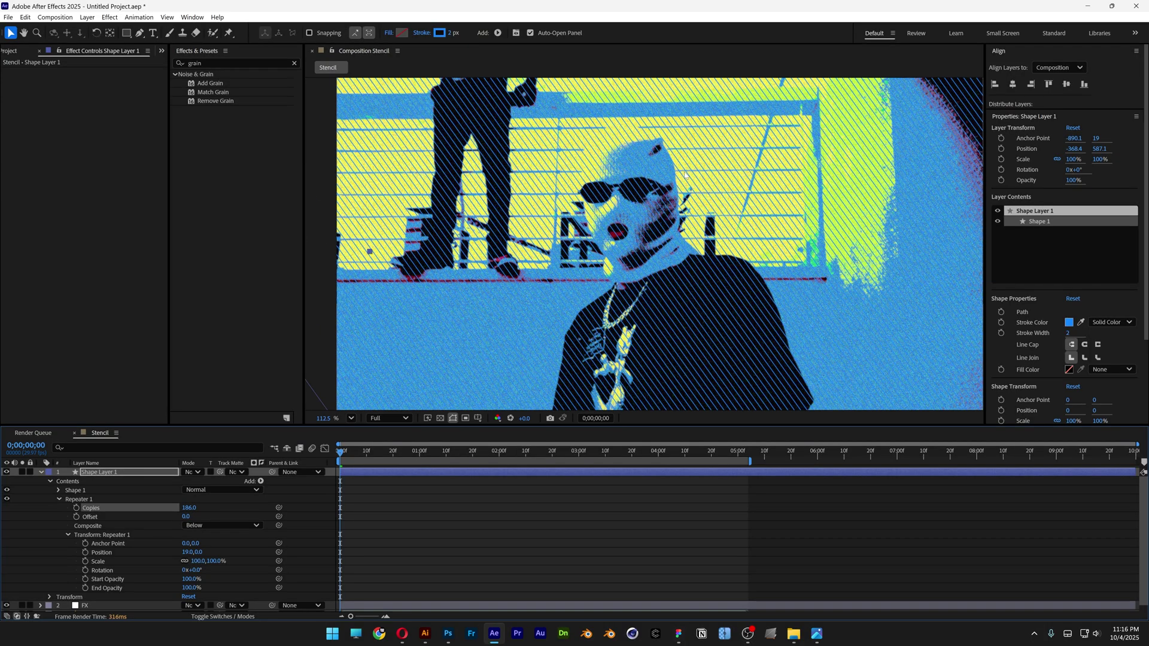
click(198, 472)
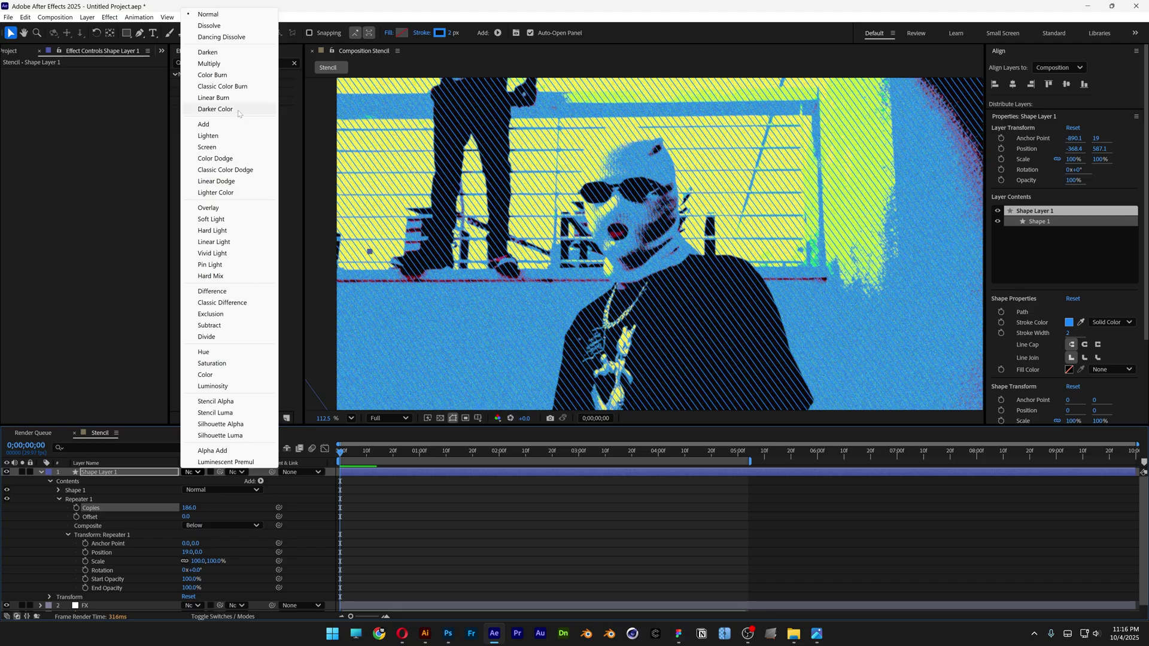
click(215, 109)
key(space)
click(546, 551)
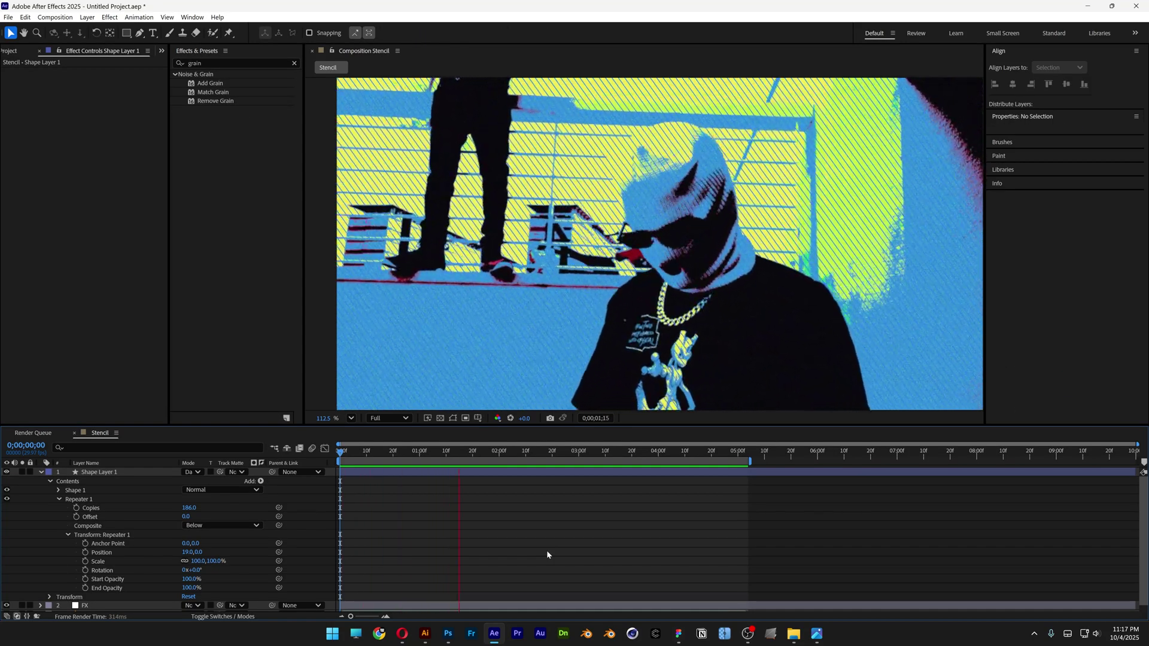